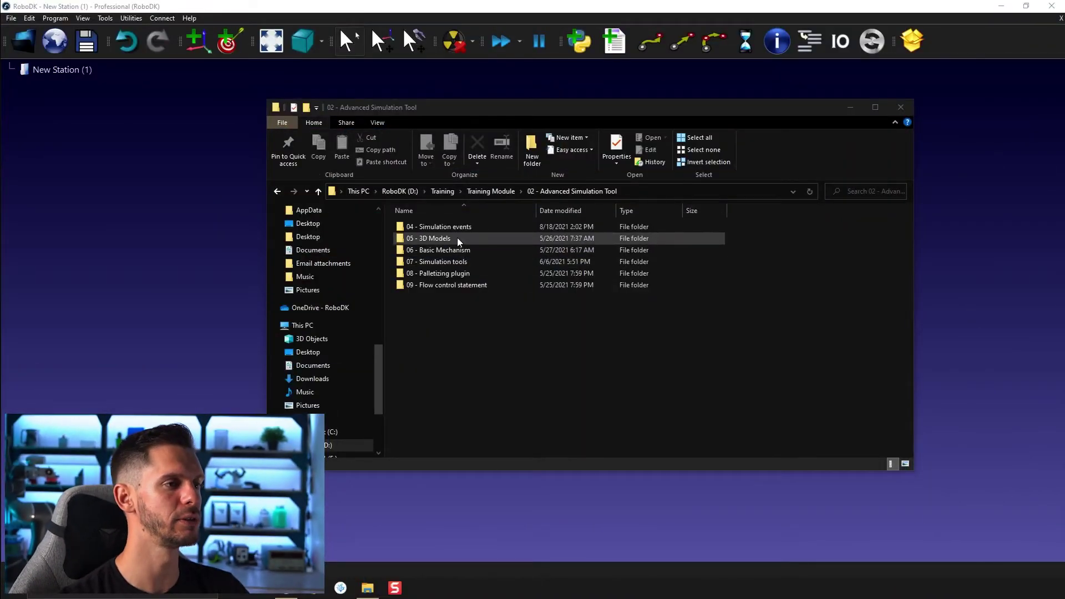
Step: Go to 05 - 3D Models > 05A - 3D model importation and drag RDK Logo.STEP into the station
double_click(460, 240)
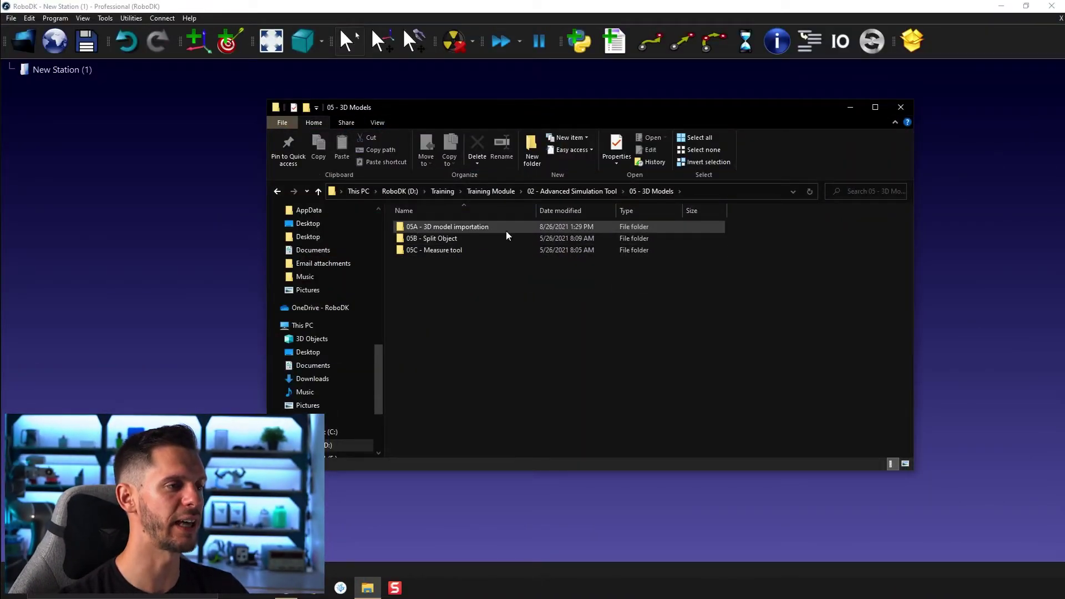
double_click(521, 232)
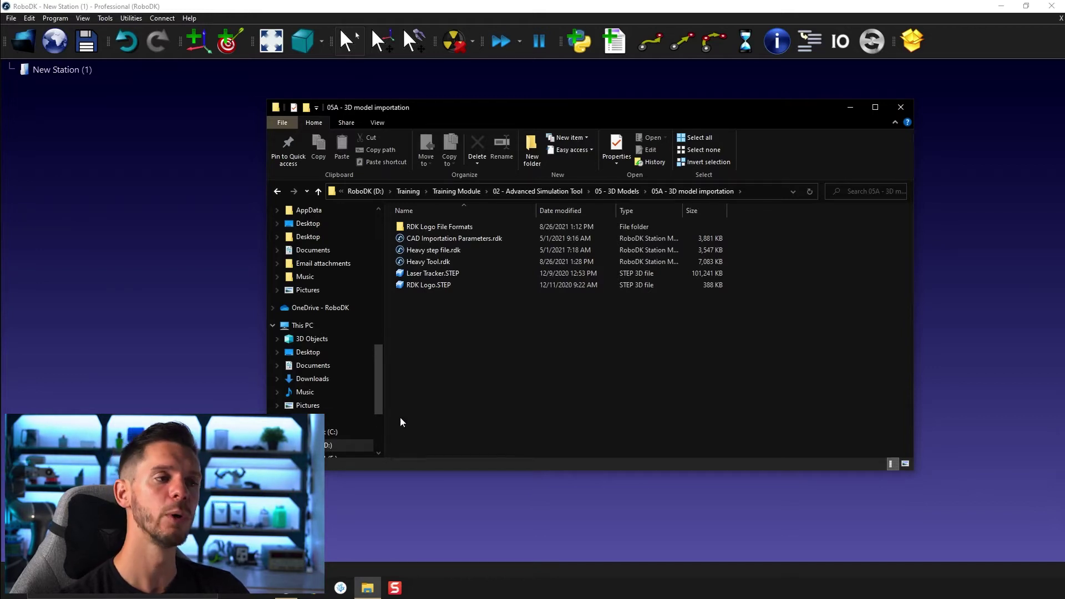
left_click_drag(426, 286, 160, 234)
Step: Orbit and zoom around the RDK Logo plate to inspect its embossed emblem, then bring up its details
left_click(138, 299)
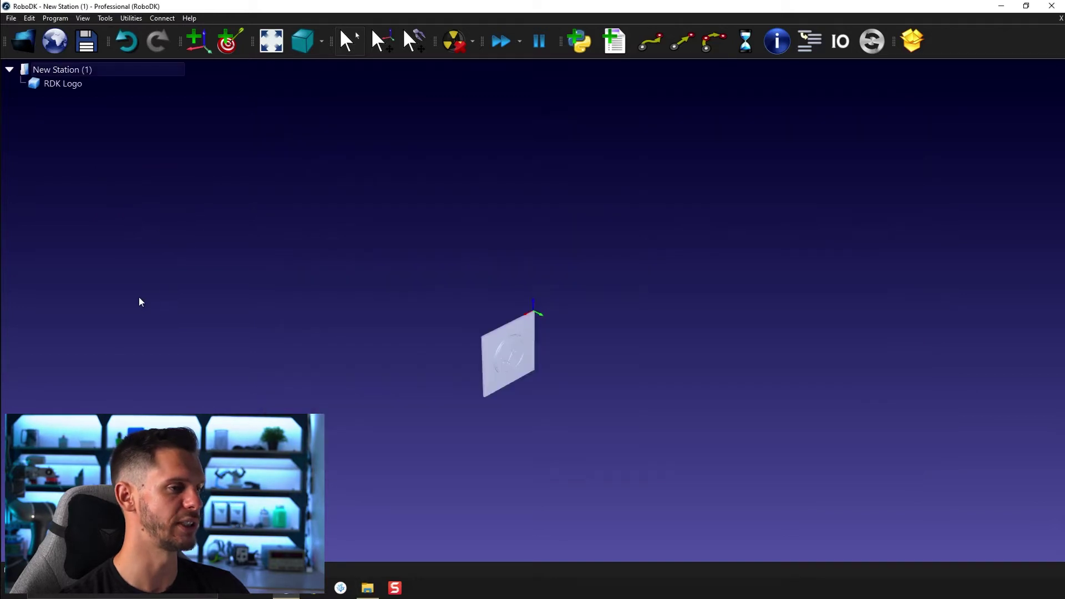
left_click_drag(547, 435, 518, 276)
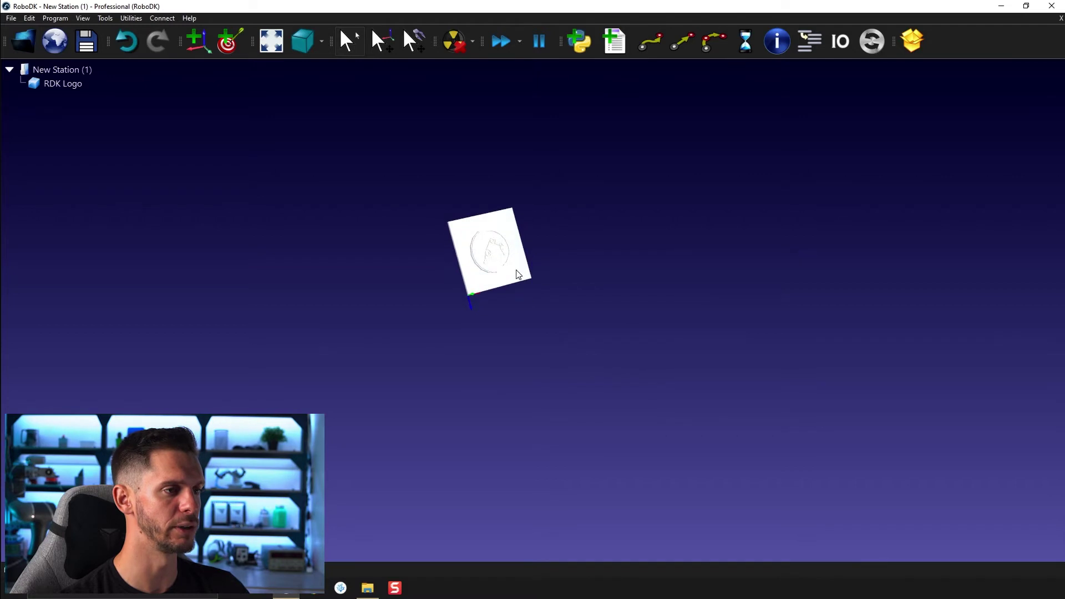
scroll(523, 304, "up", 5)
mouse_move(506, 218)
left_mouse_down()
mouse_move(594, 211)
mouse_move(526, 239)
mouse_move(529, 195)
mouse_move(549, 177)
mouse_move(511, 230)
left_mouse_up()
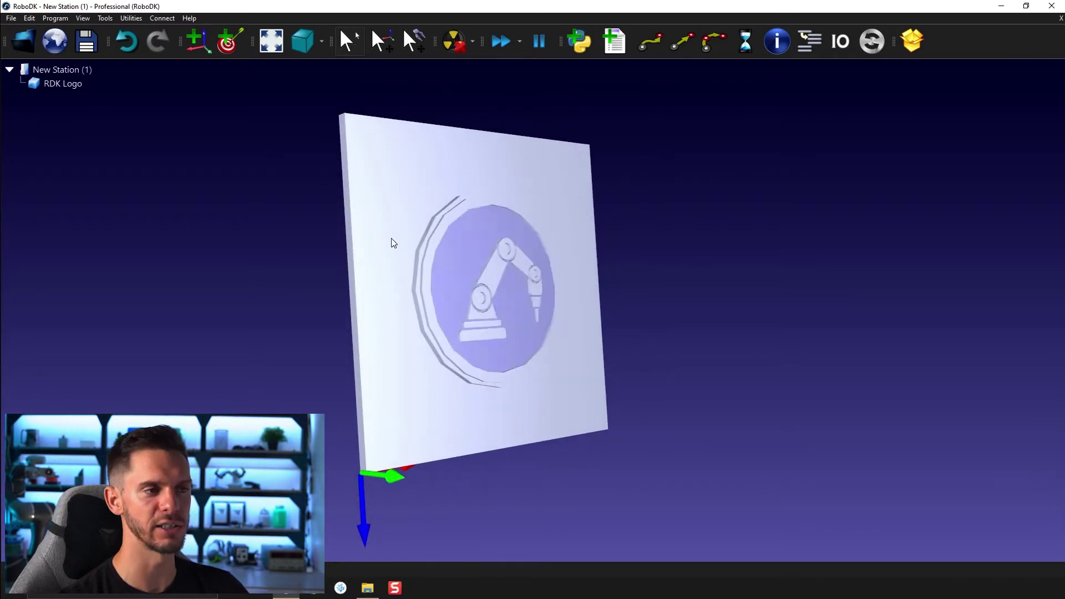
mouse_move(394, 242)
left_mouse_down()
mouse_move(480, 252)
mouse_move(483, 267)
mouse_move(556, 290)
left_mouse_up()
scroll(480, 252, "up", 3)
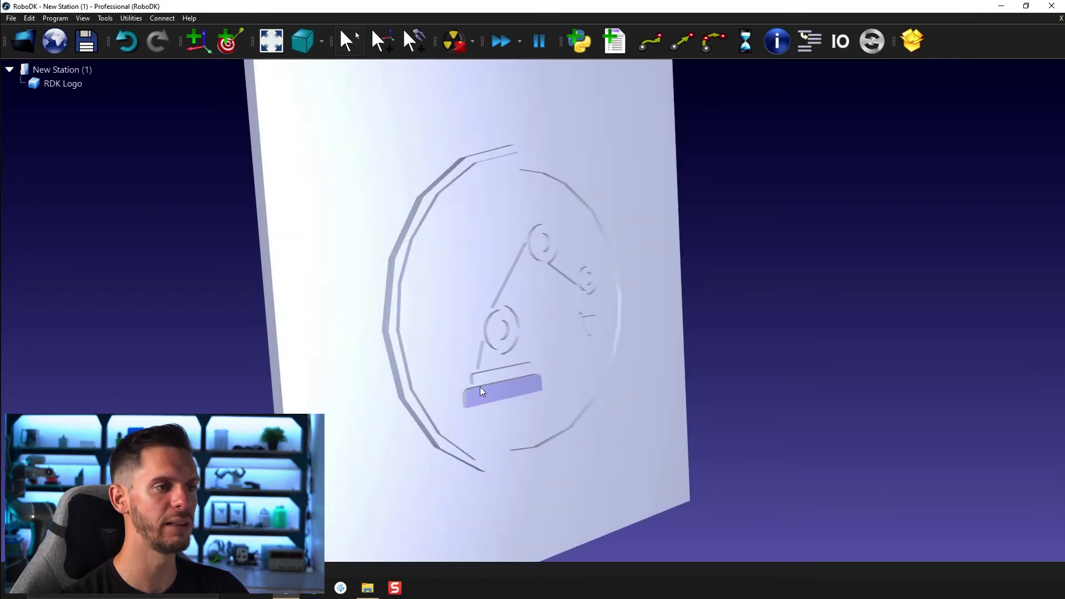
scroll(416, 303, "down", 3)
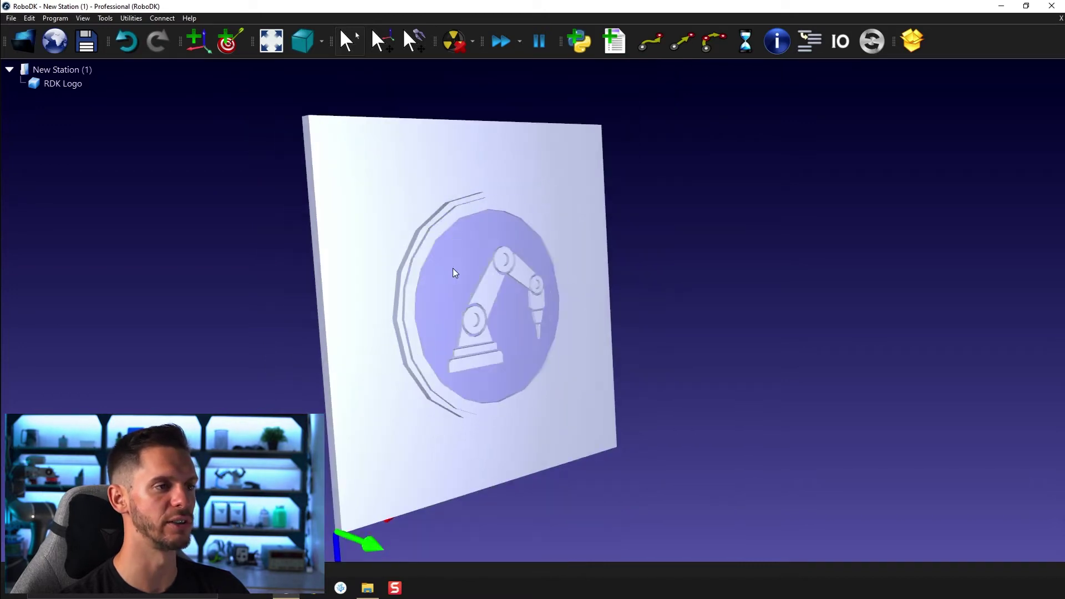
mouse_move(452, 275)
left_mouse_down()
mouse_move(549, 288)
mouse_move(552, 316)
mouse_move(524, 265)
left_mouse_up()
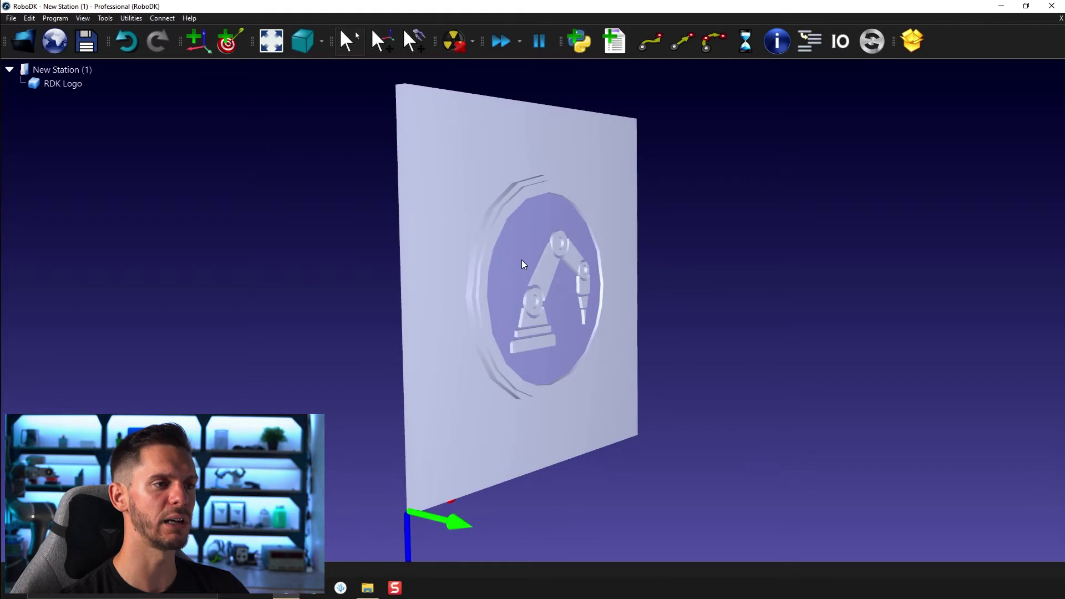
double_click(524, 265)
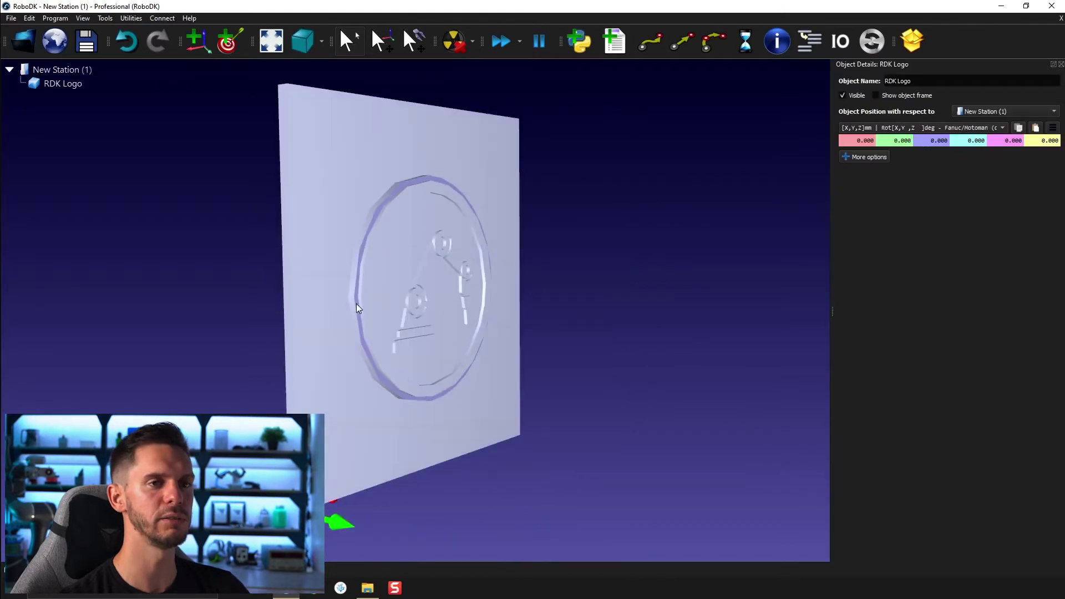
Step: Bring up Change colors for the RDK Logo, listing its four colour groups, and edit group 101
left_click(867, 157)
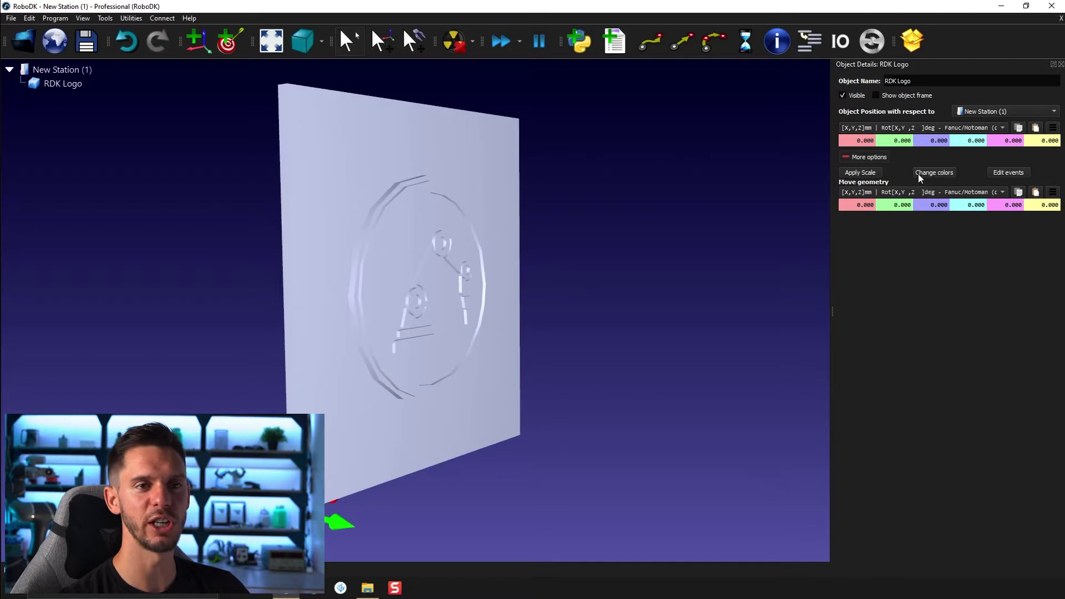
left_click(934, 173)
left_click_drag(585, 280, 682, 84)
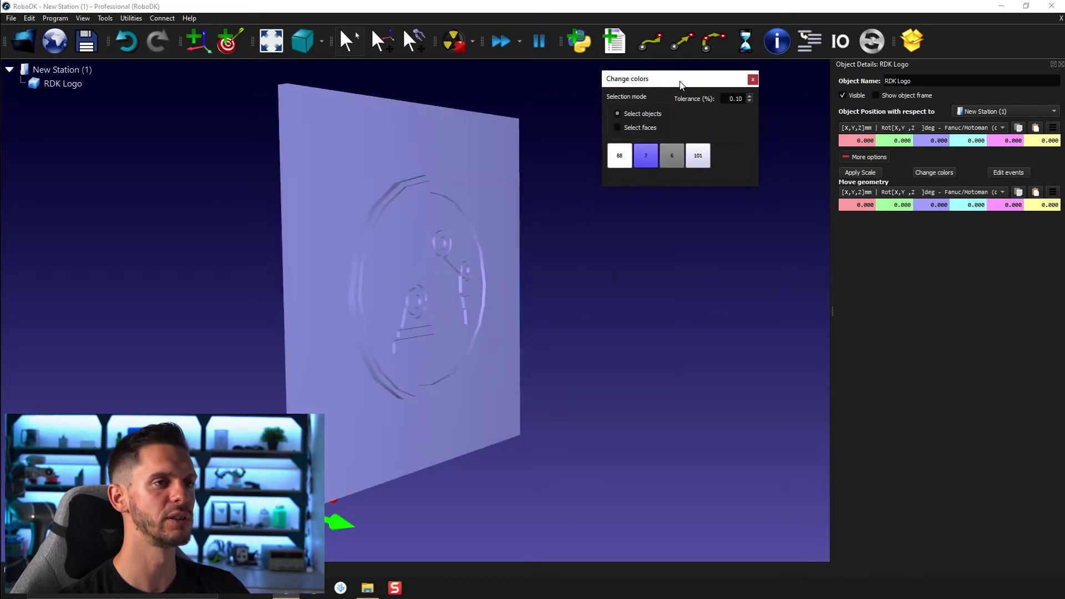
left_click(753, 81)
left_click(106, 18)
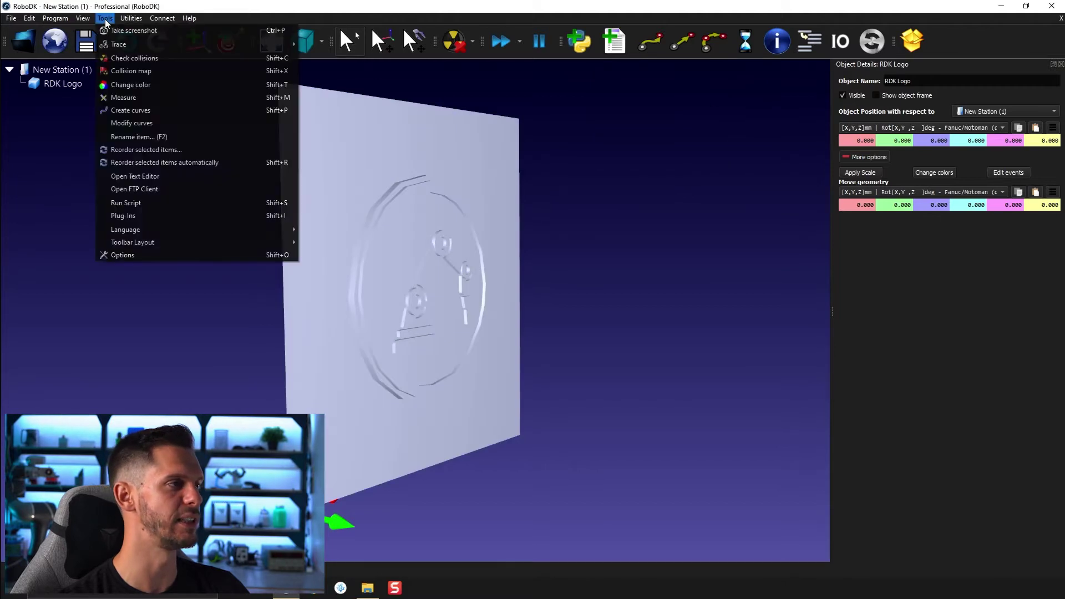
left_click(124, 84)
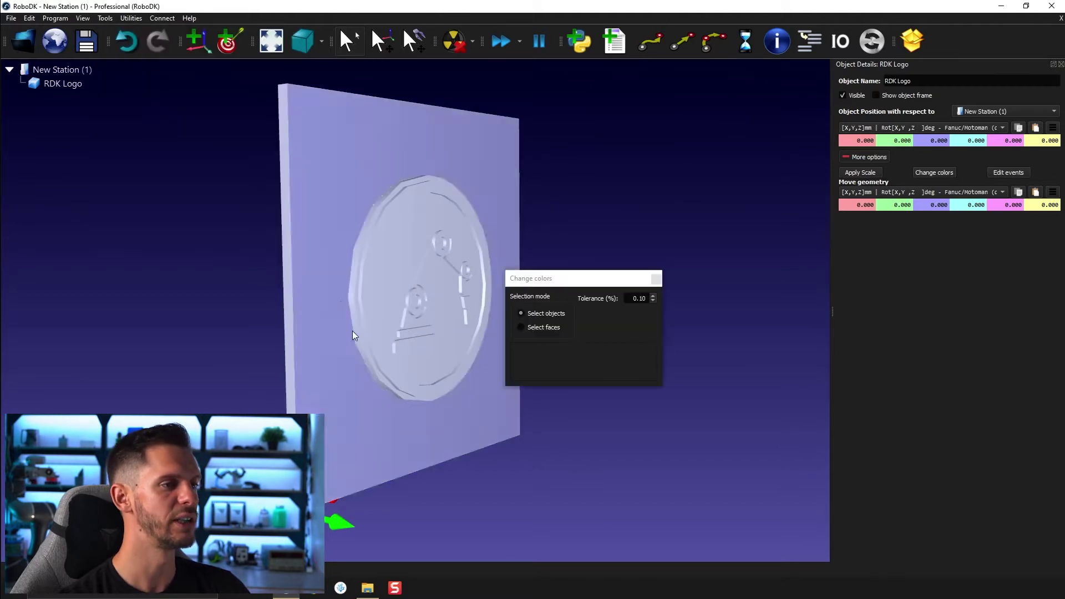
left_click(344, 171)
left_click_drag(578, 277, 630, 82)
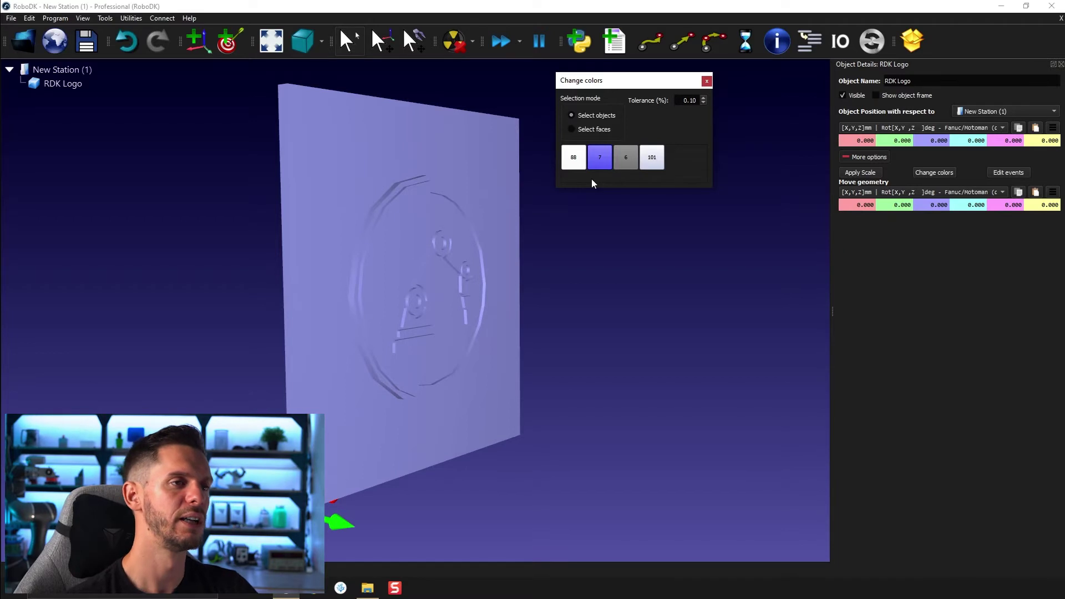
left_click(654, 160)
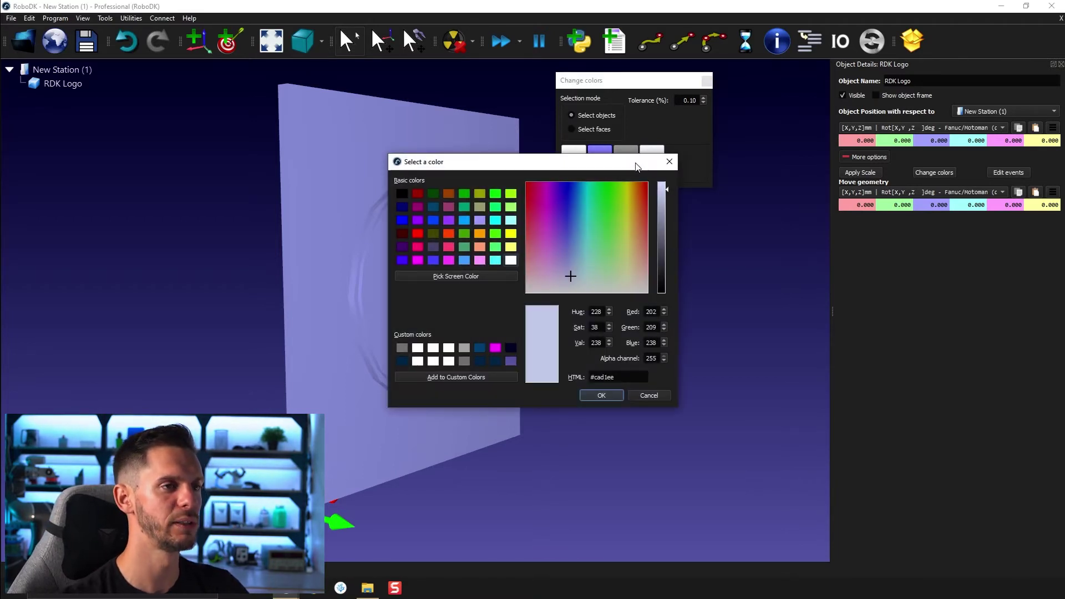
Step: Set the 101 colour group's alpha channel to 0 and turn the view to face the logo
left_click_drag(654, 161, 777, 111)
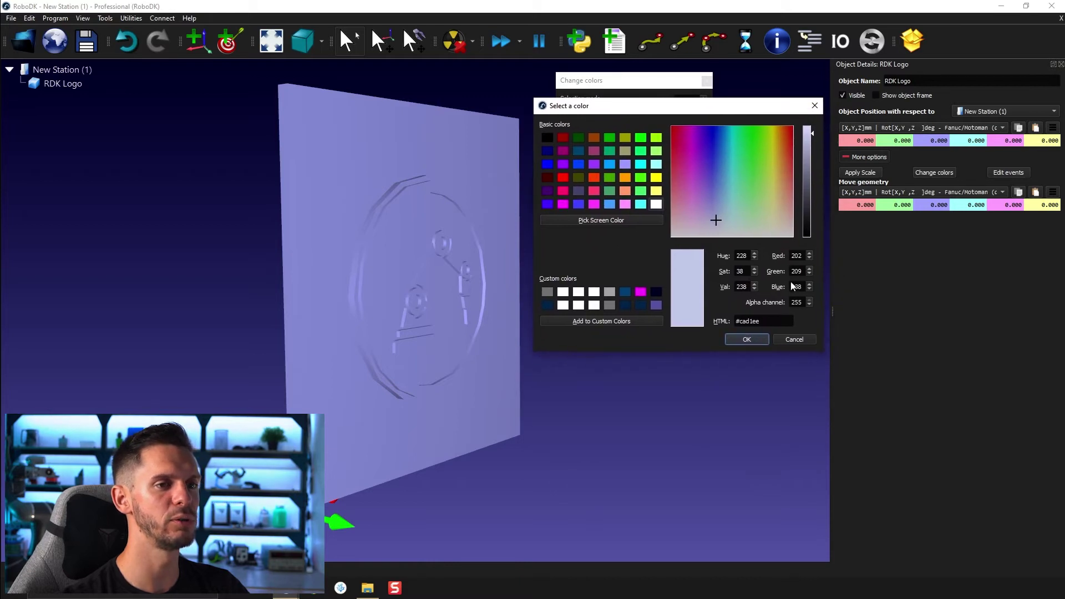
double_click(797, 303)
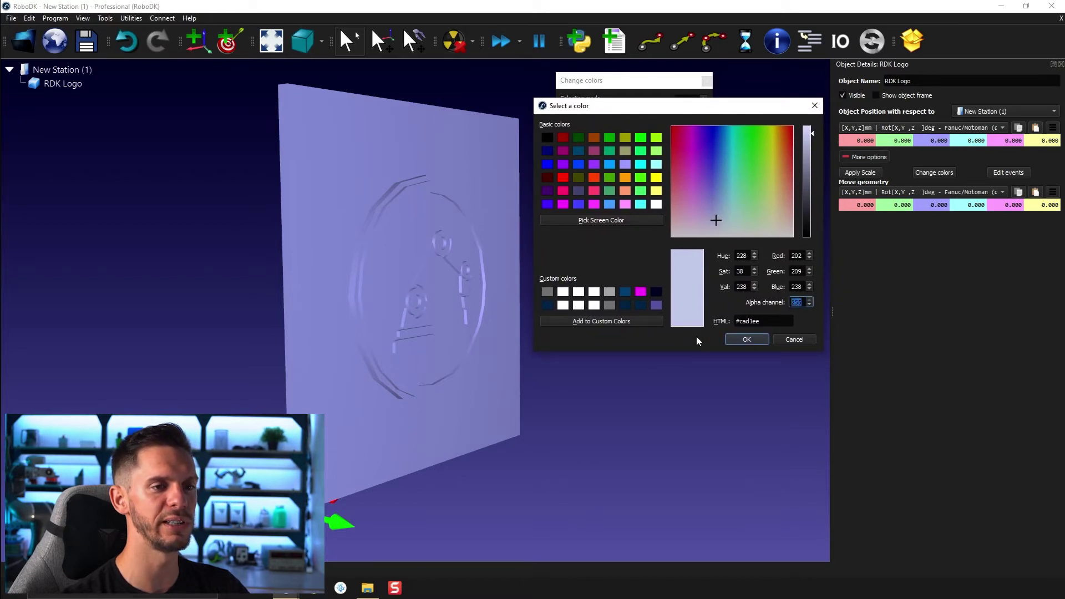
type("0")
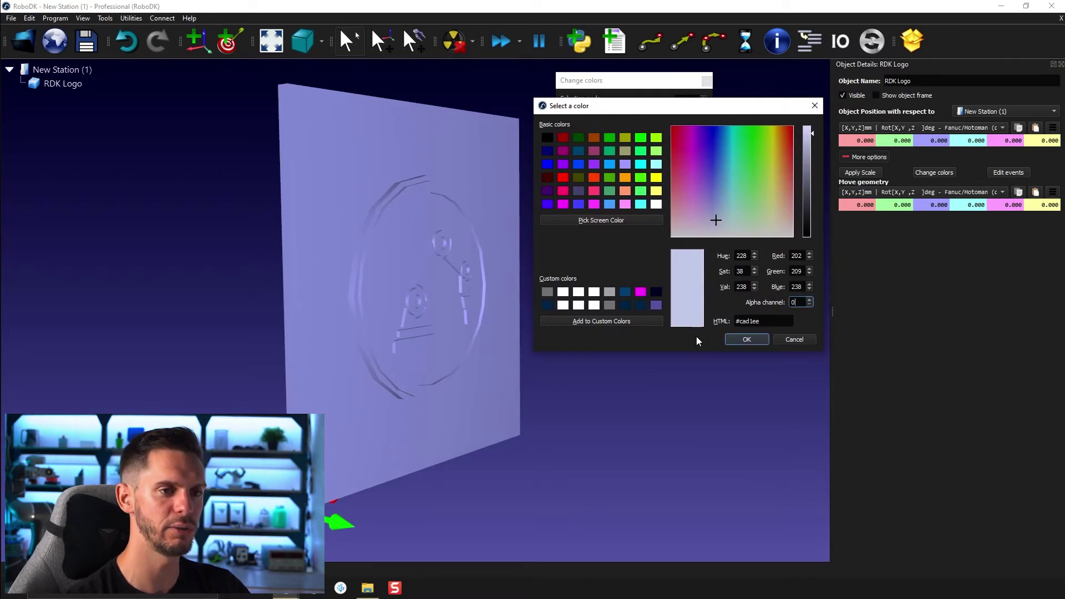
key("Return")
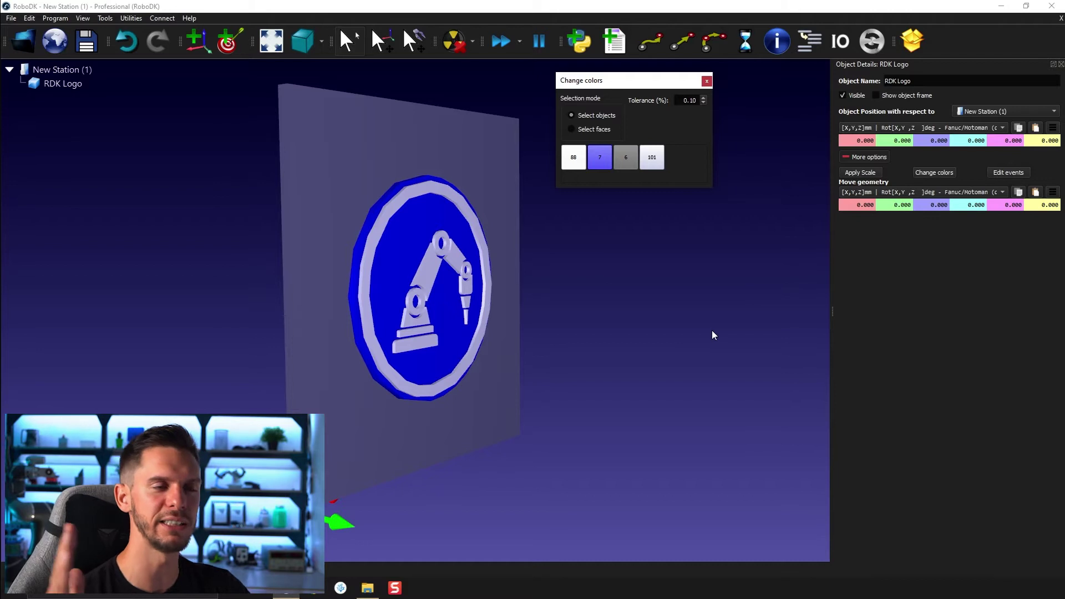
left_click_drag(602, 255, 537, 294)
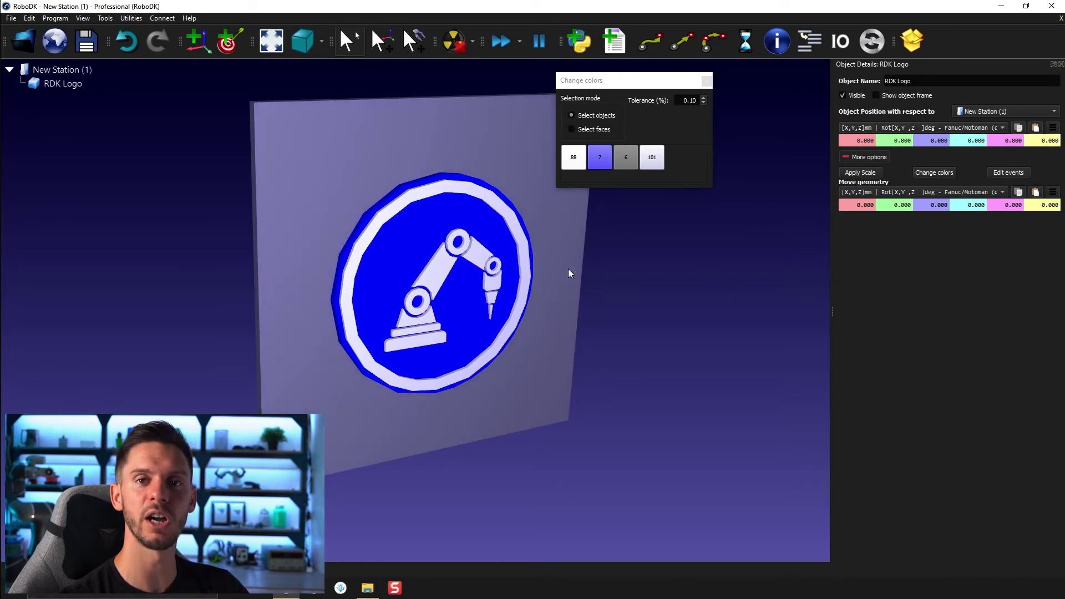
Step: Restore group 101 to its opaque pale colour and bring up its swatch options
right_click(653, 157)
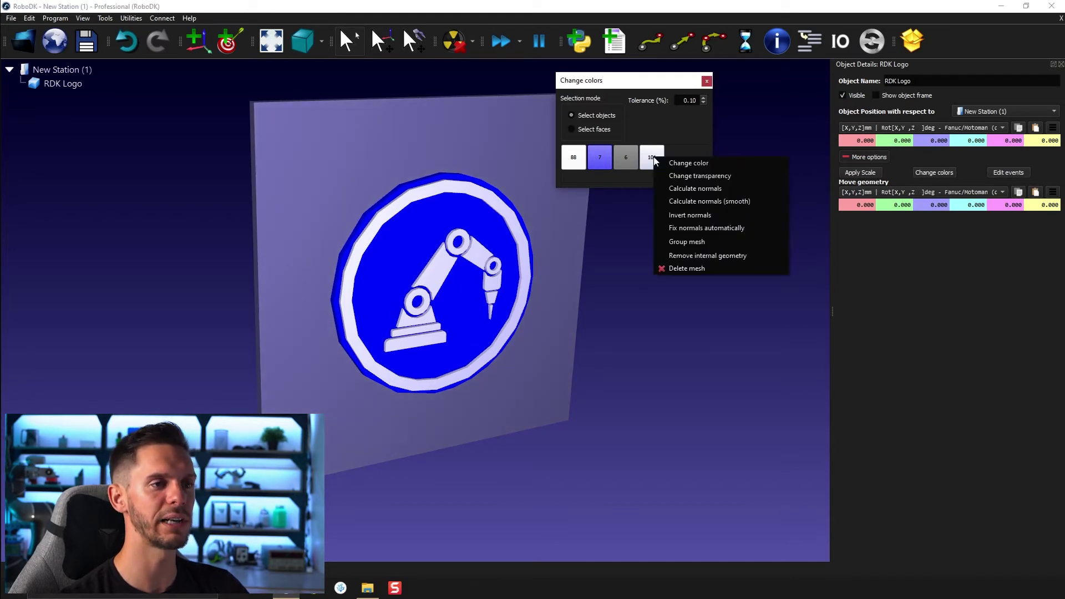
left_click(678, 269)
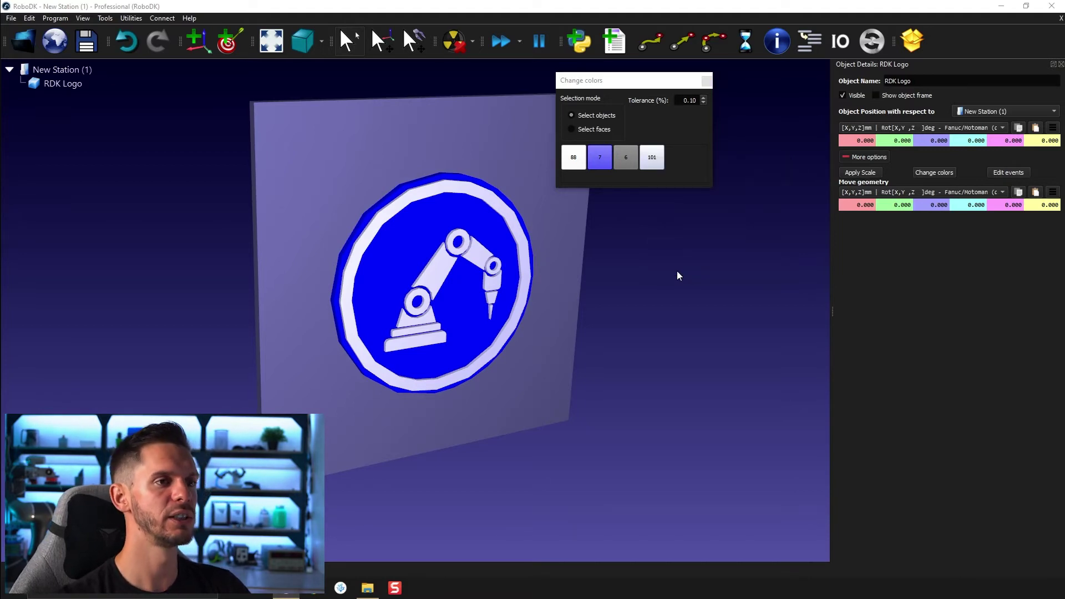
right_click(660, 158)
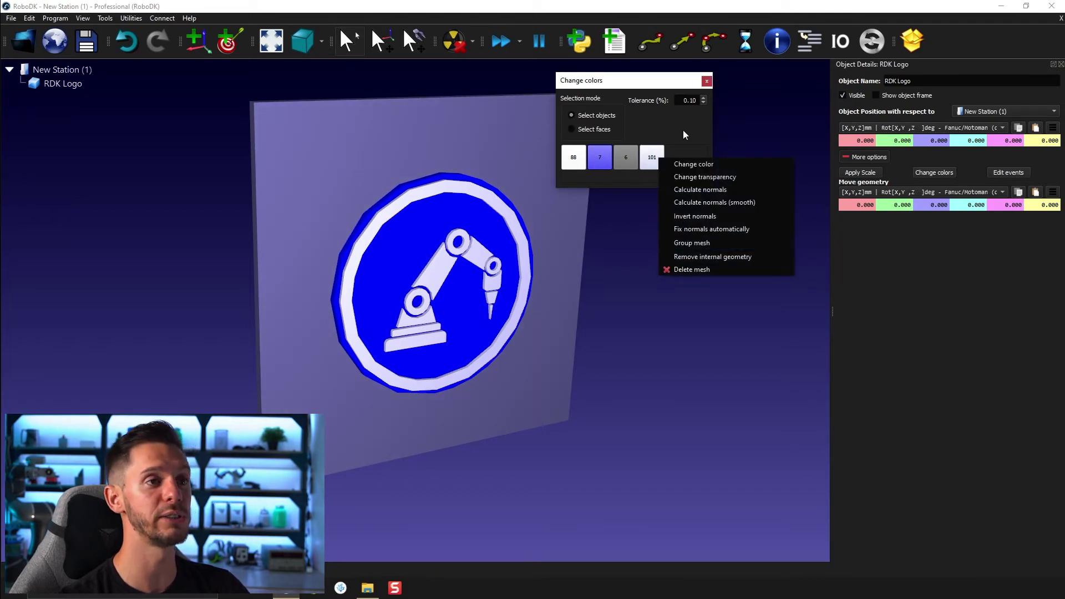
left_click(684, 131)
left_click(652, 161)
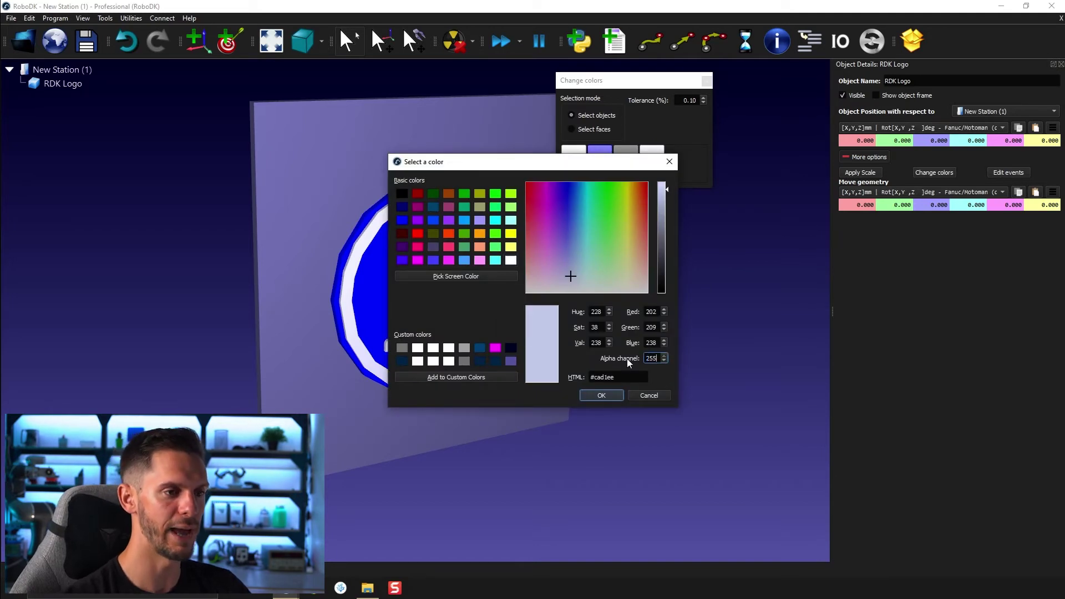
key("Return")
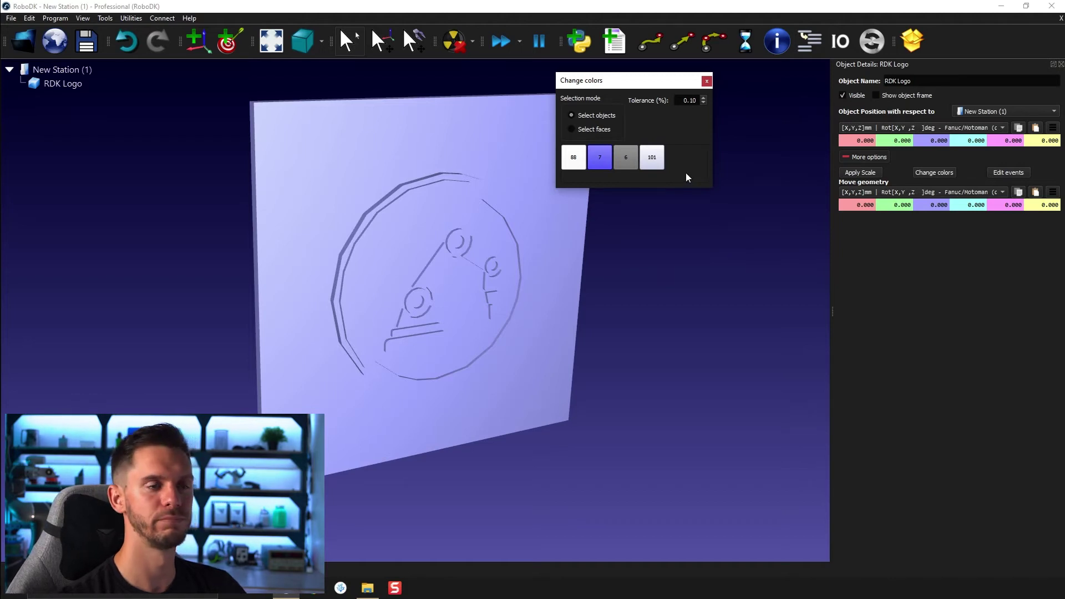
right_click(664, 155)
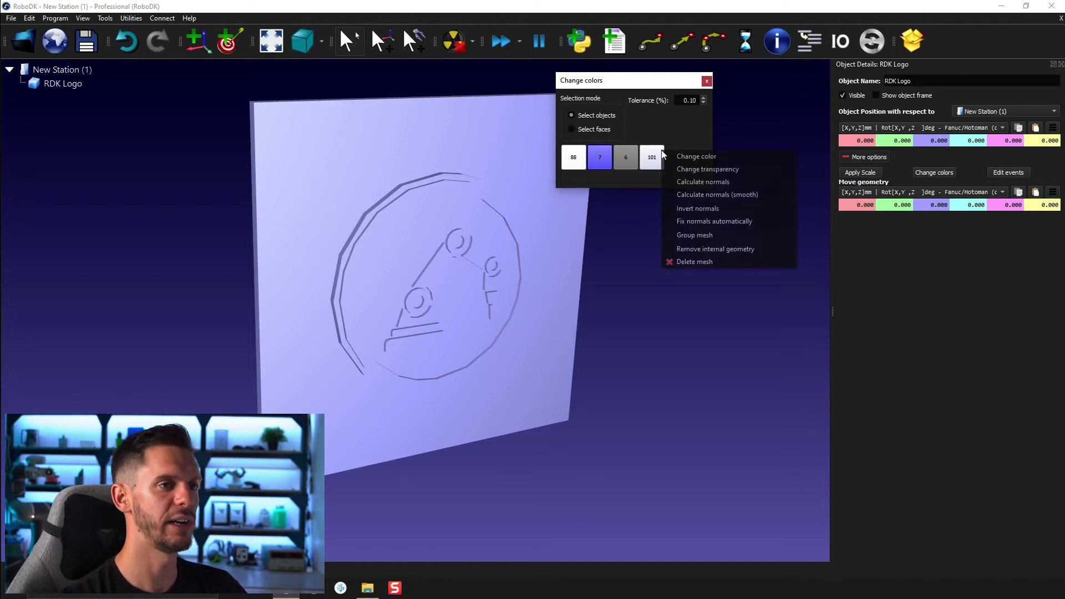
Step: Delete the pale 101 mesh and orbit until the logo plate faces front
left_click(676, 261)
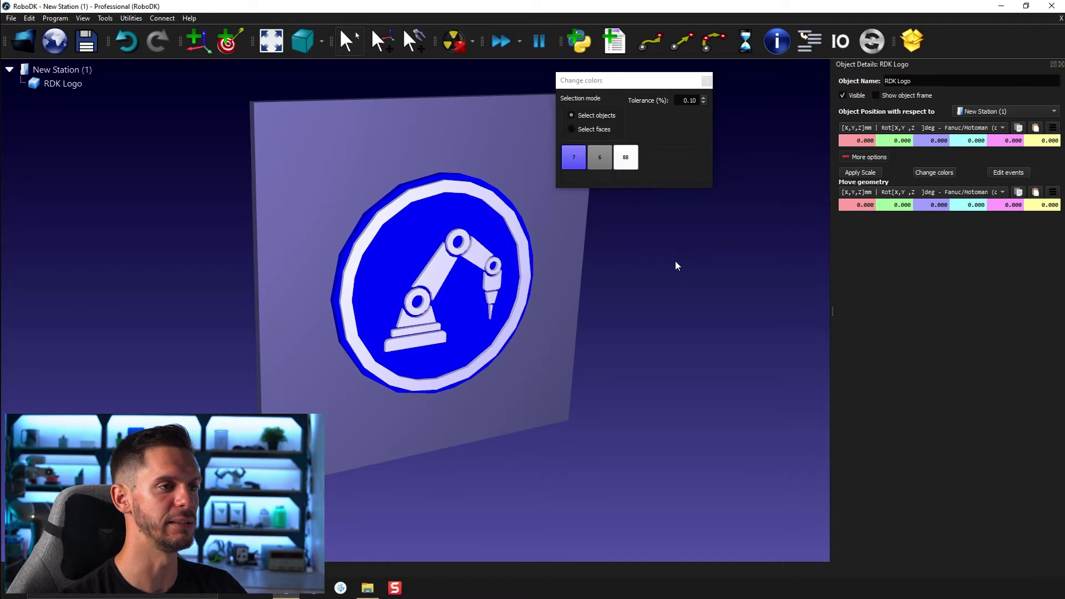
left_click_drag(625, 356, 516, 252)
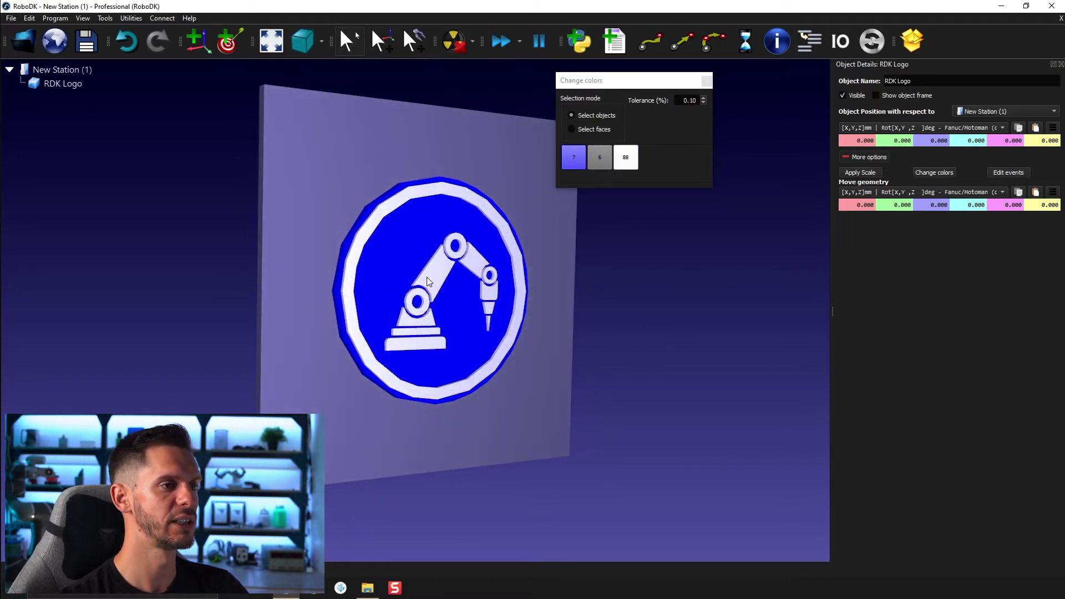
mouse_move(329, 289)
left_mouse_down()
mouse_move(258, 295)
mouse_move(327, 309)
mouse_move(279, 302)
mouse_move(260, 312)
mouse_move(297, 281)
mouse_move(288, 307)
left_mouse_up()
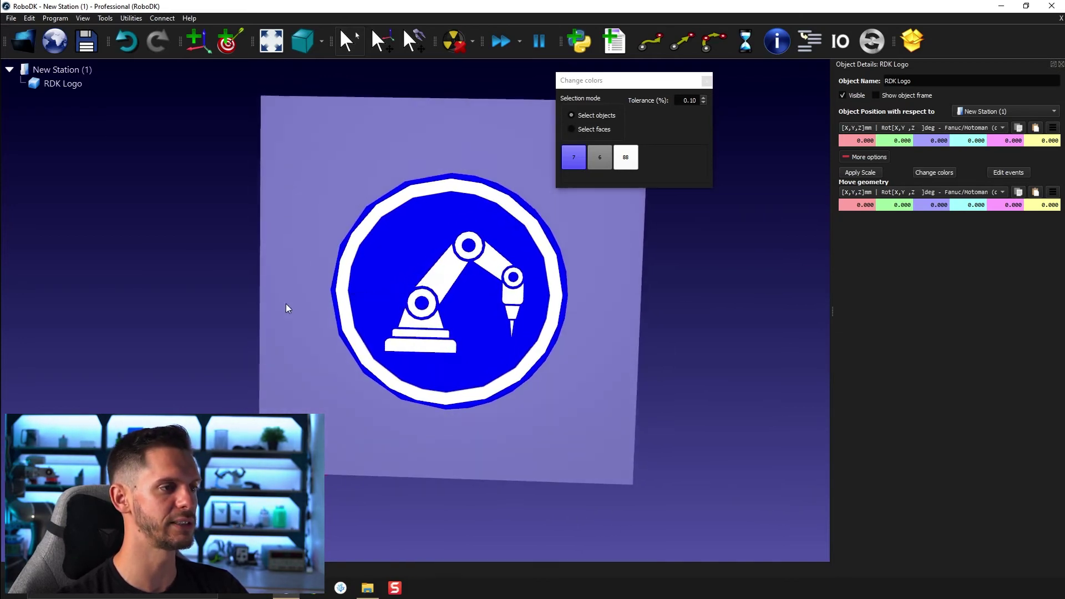
mouse_move(491, 271)
left_mouse_down()
mouse_move(517, 292)
mouse_move(511, 265)
left_mouse_up()
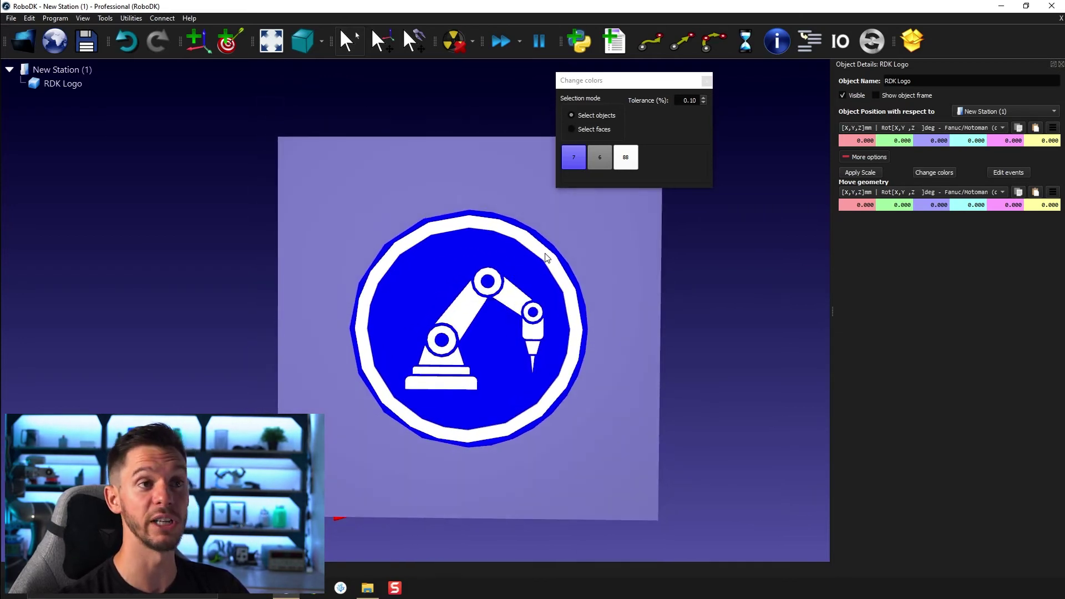
Step: Close the Change colors window and the object details panel, and recentre the plate
left_click(704, 81)
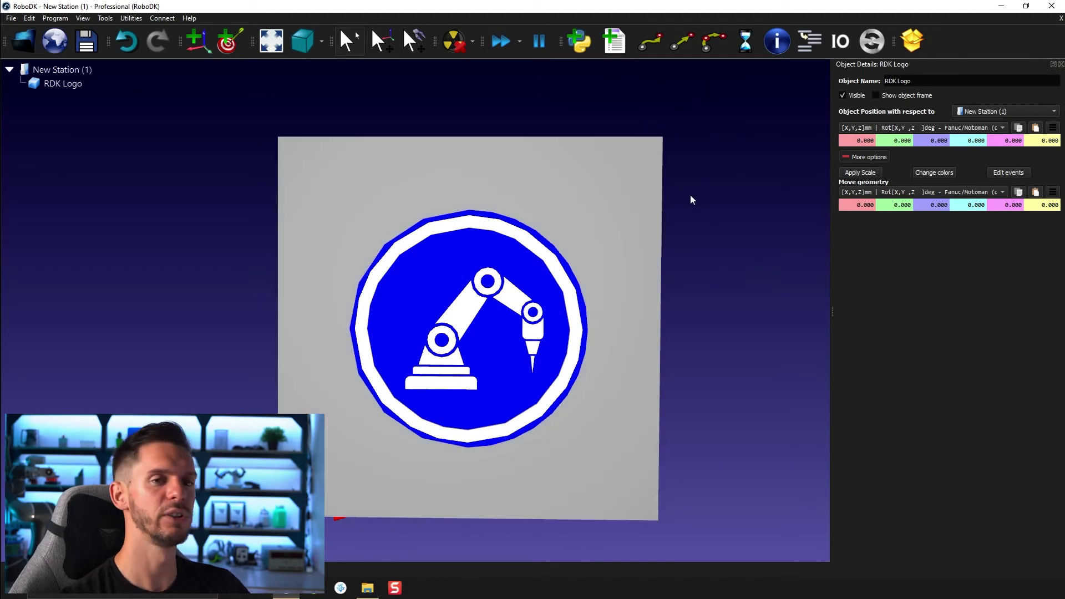
left_click(1061, 64)
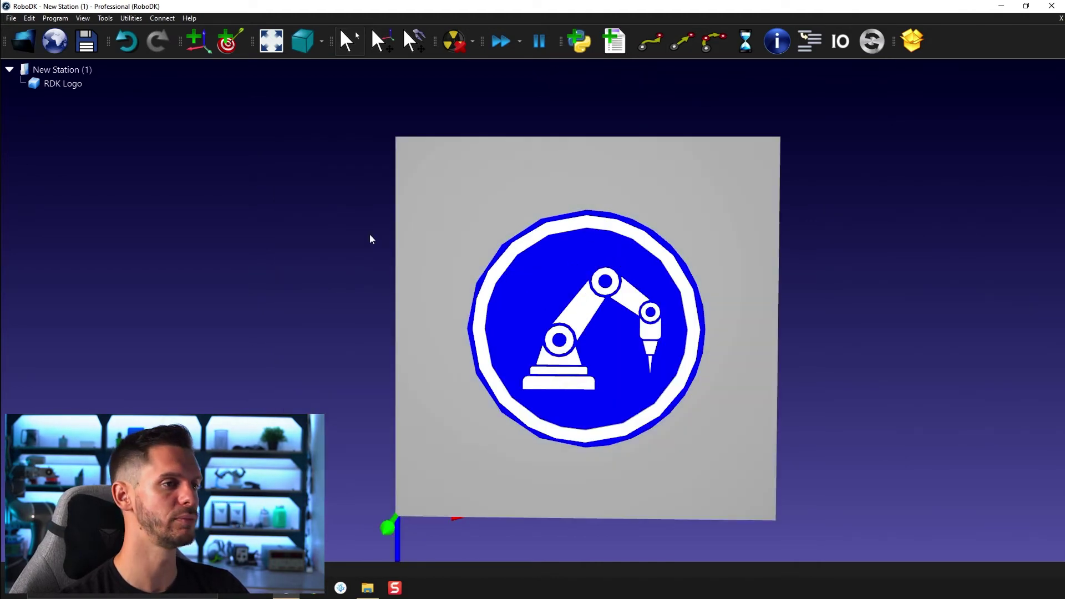
left_click_drag(369, 234, 304, 212)
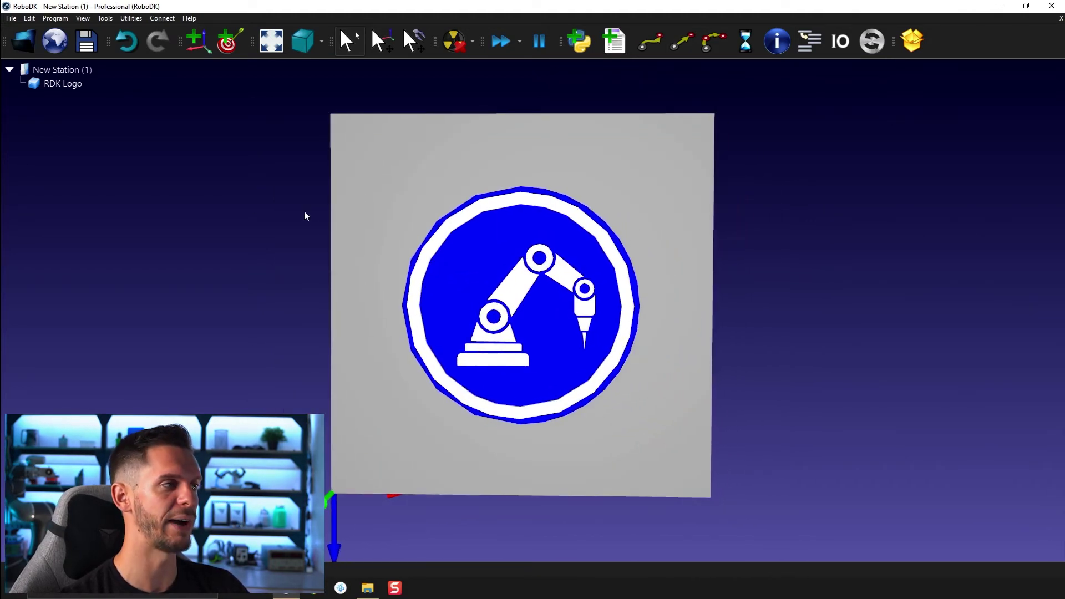
left_click(104, 18)
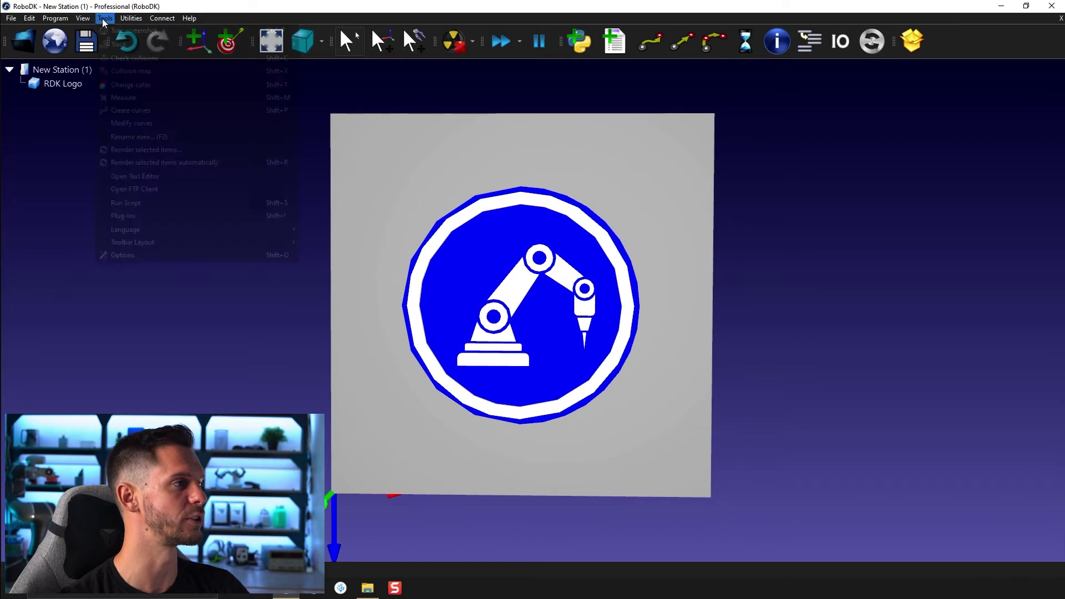
Step: Show the CAD tab of Tools > Options and select the 1.000 mm linear accuracy value
left_click(151, 255)
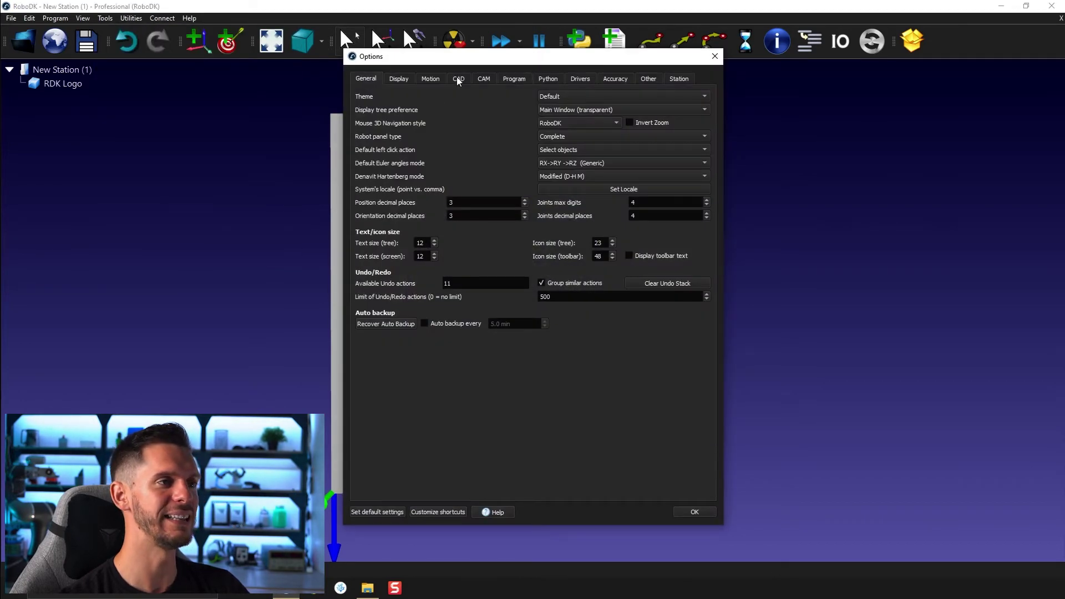
left_click(457, 79)
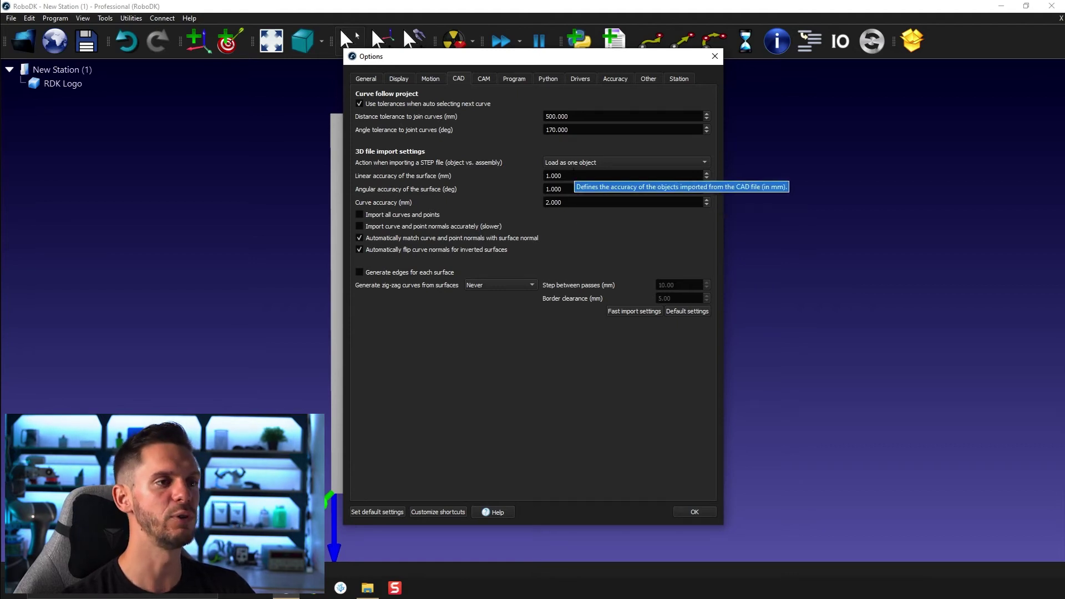
double_click(584, 177)
Step: Enter 0.5 mm linear, 0.5 deg angular and 0.5 mm curve import accuracy, then confirm with OK
key("Tab")
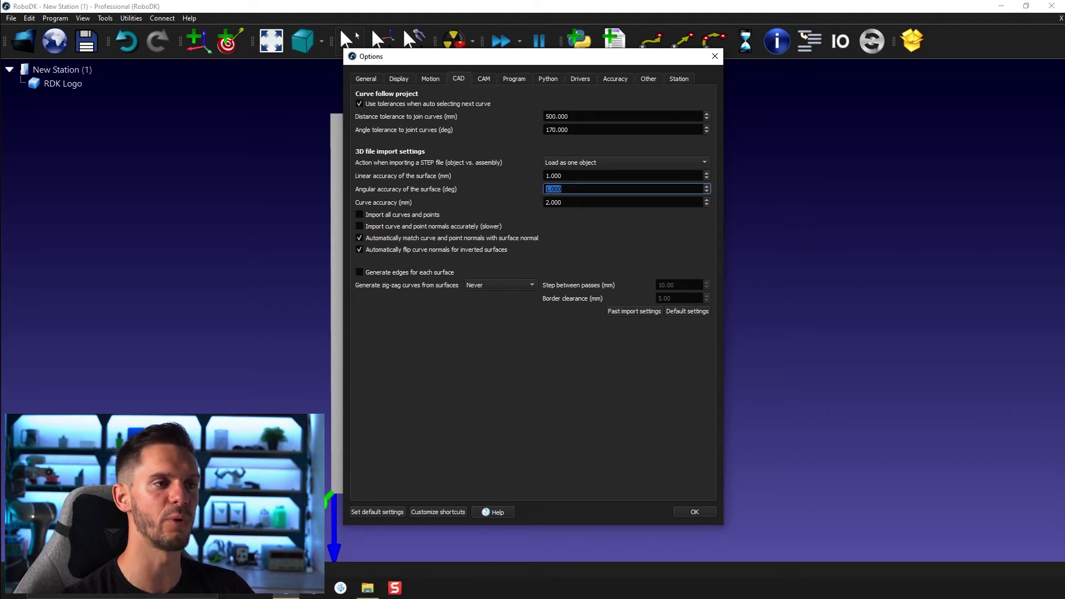
key("Tab")
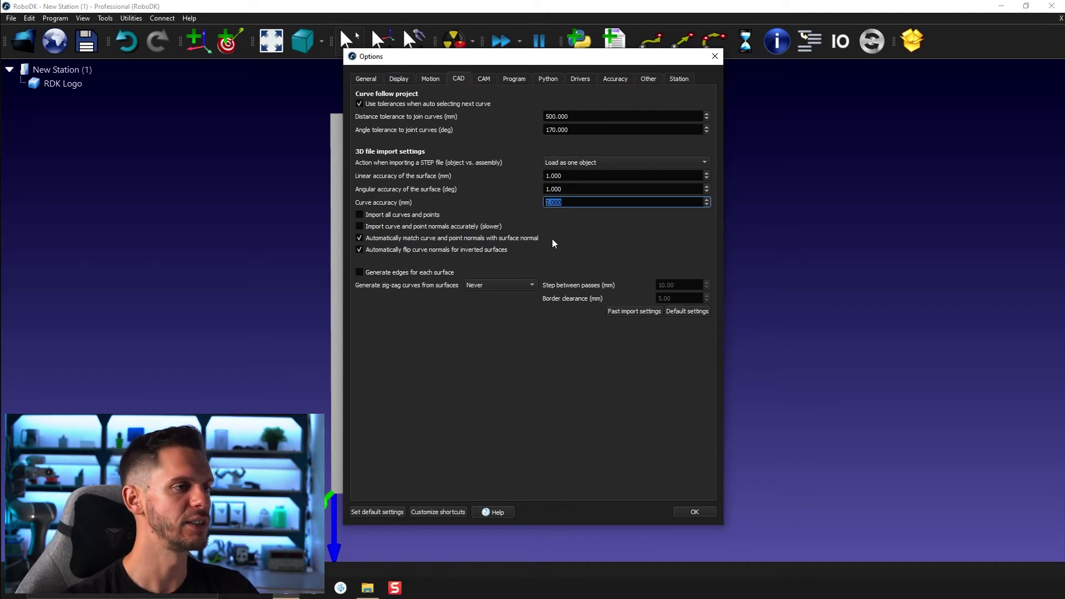
left_click(567, 176)
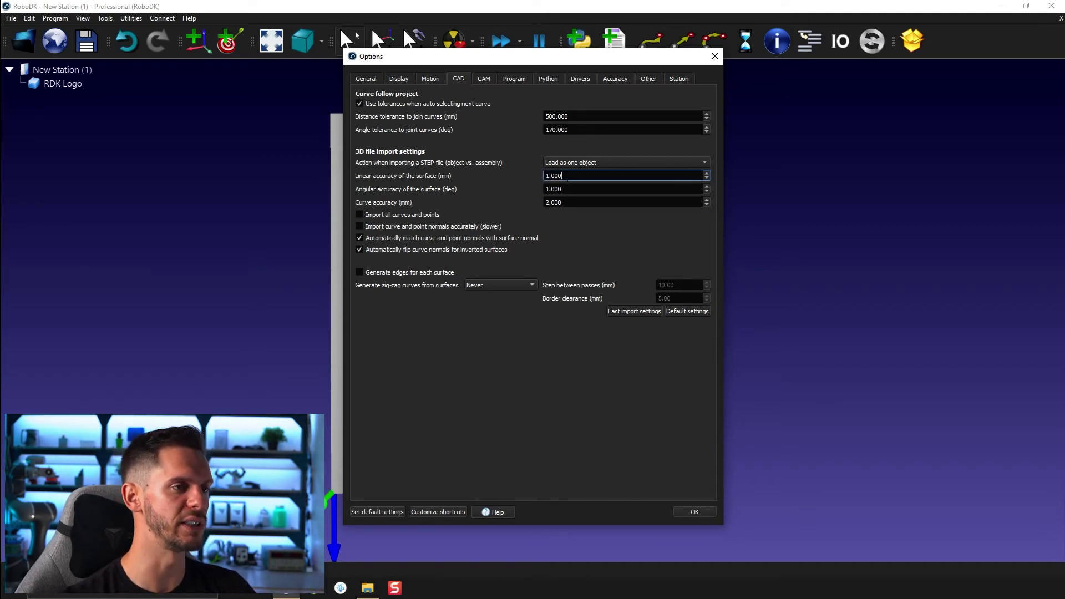
double_click(567, 177)
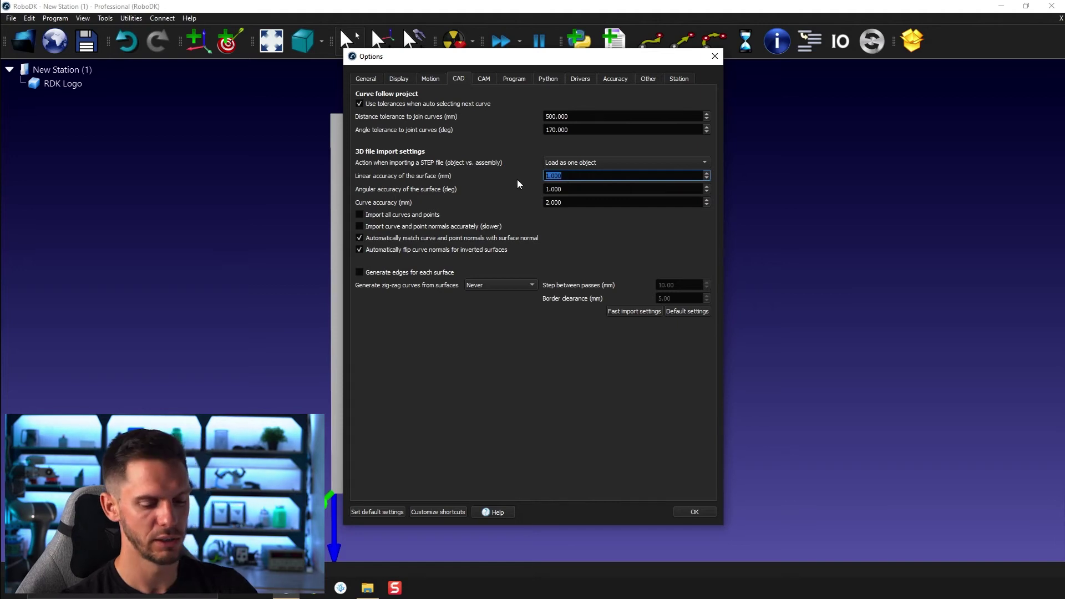
type("0.5")
key("Tab")
type("0")
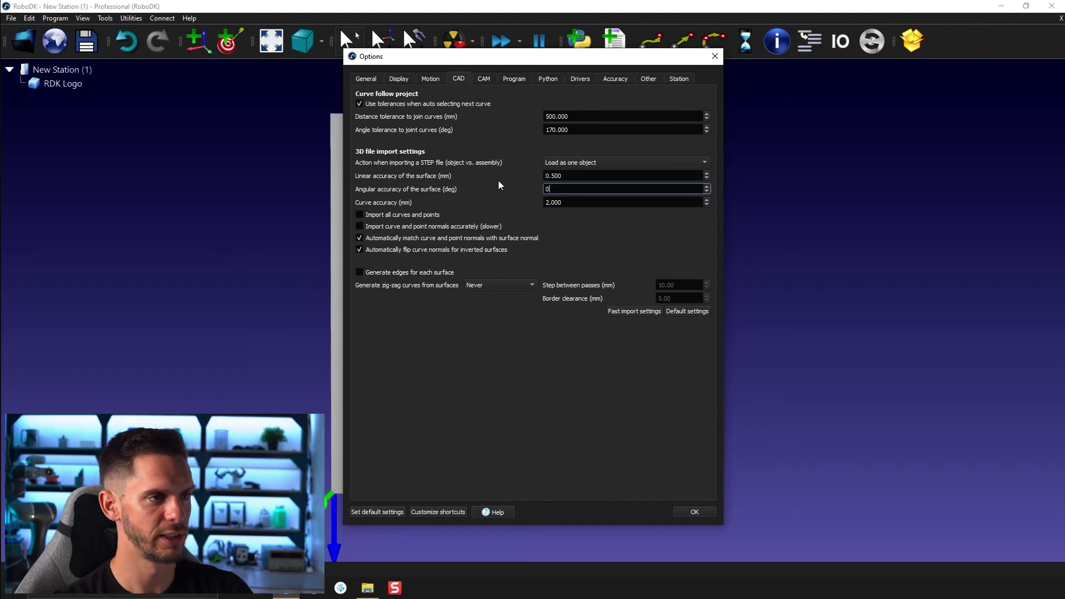
key("Tab")
type("0.")
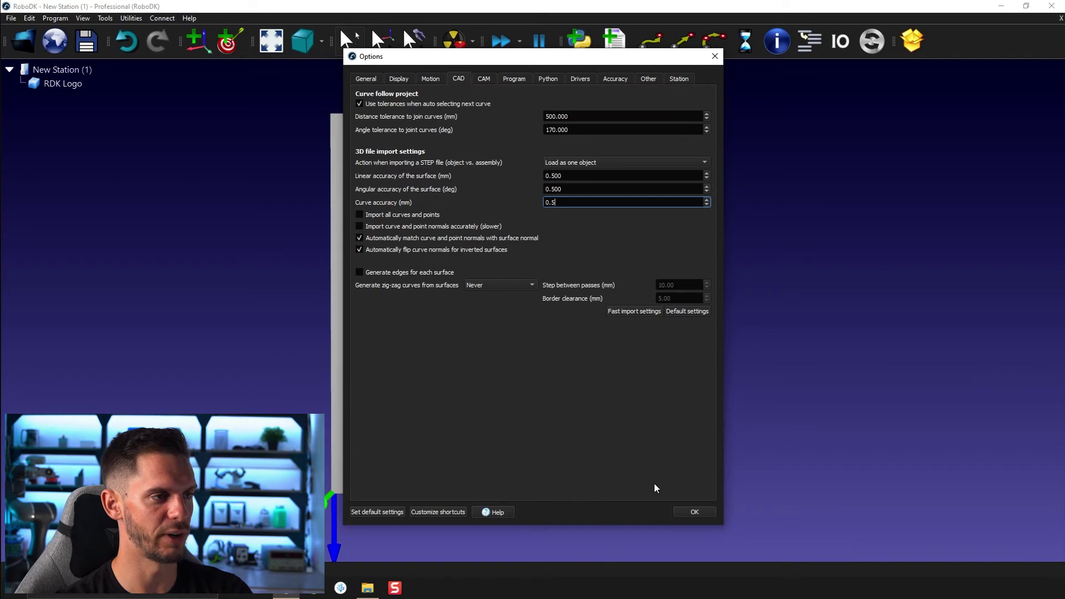
type("5")
left_click(693, 511)
Step: Add reference Frame 1 and move the RDK Logo under it
scroll(255, 276, "down", 5)
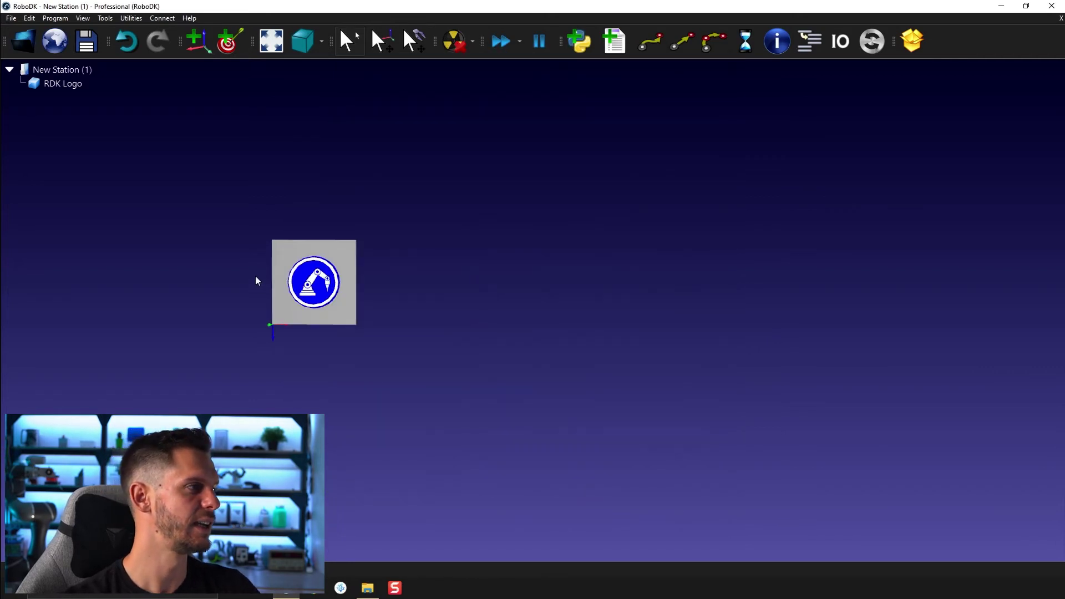
left_click(200, 40)
left_click(70, 84)
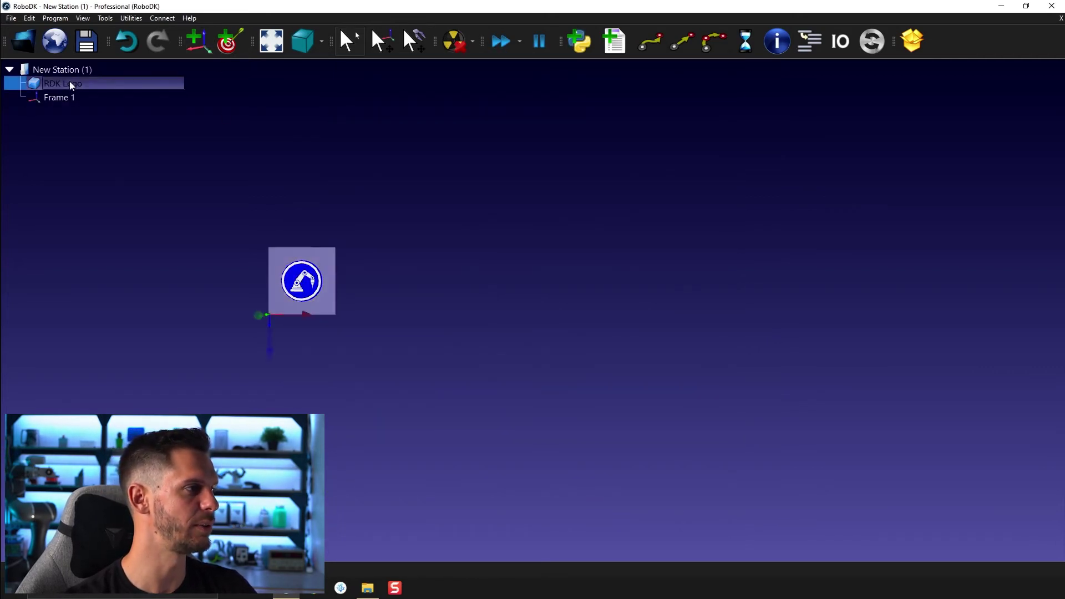
left_click_drag(71, 84, 70, 92)
left_click_drag(190, 167, 376, 349)
Step: Position Frame 1 at Z 300 mm and add a second frame, Frame 2
double_click(103, 83)
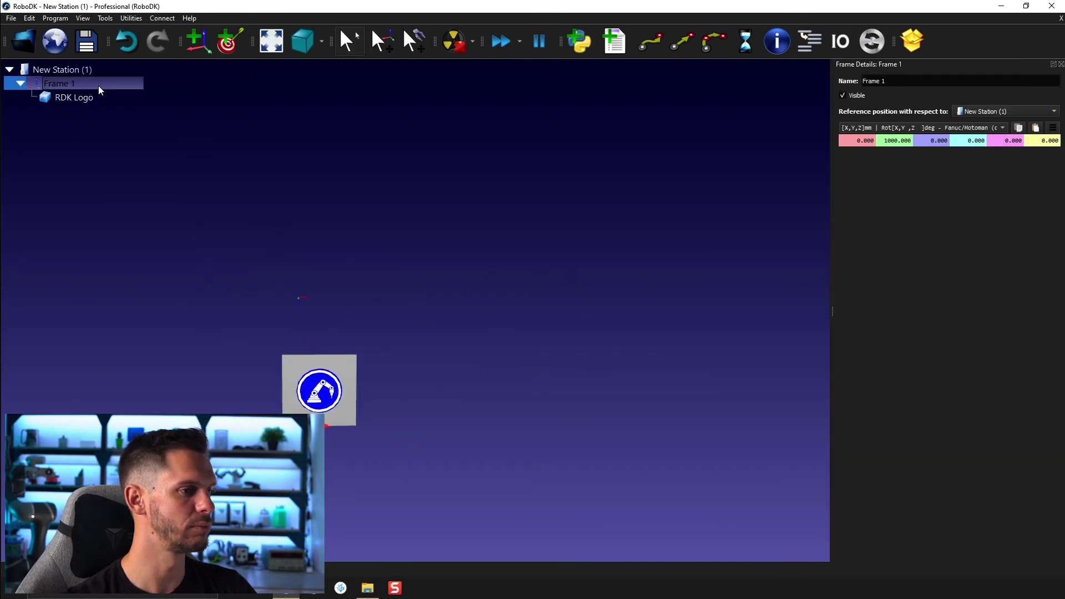
double_click(887, 140)
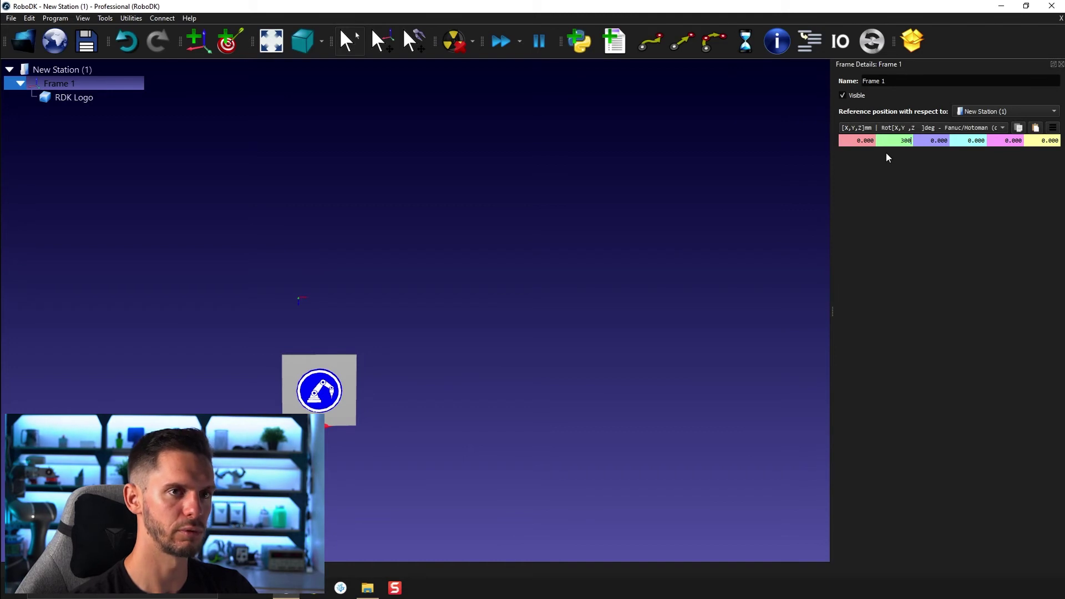
type("300")
key("BackSpace")
key("BackSpace")
key("BackSpace")
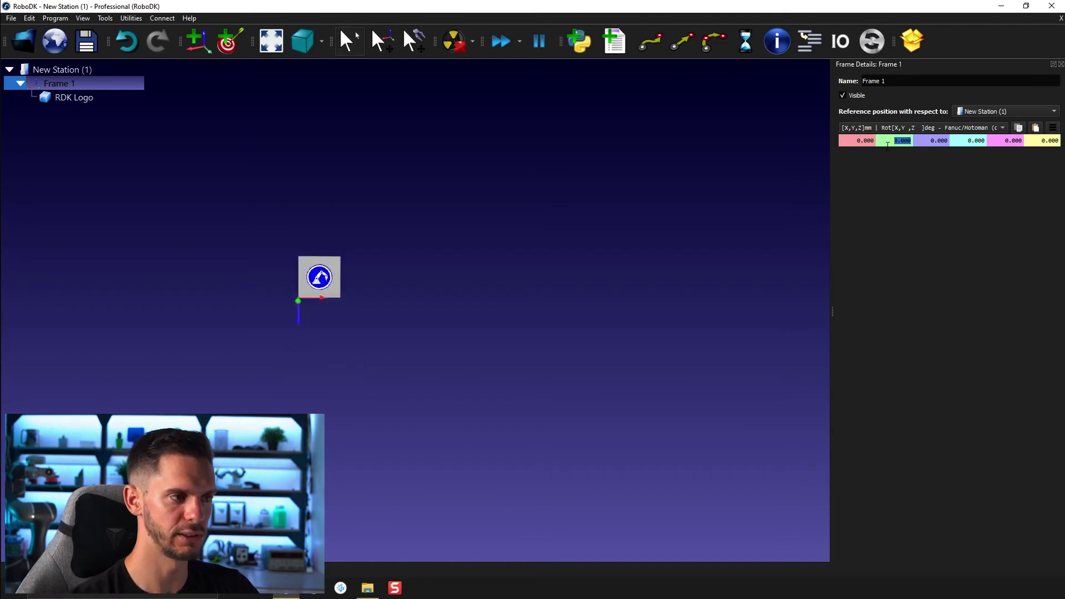
left_click(929, 141)
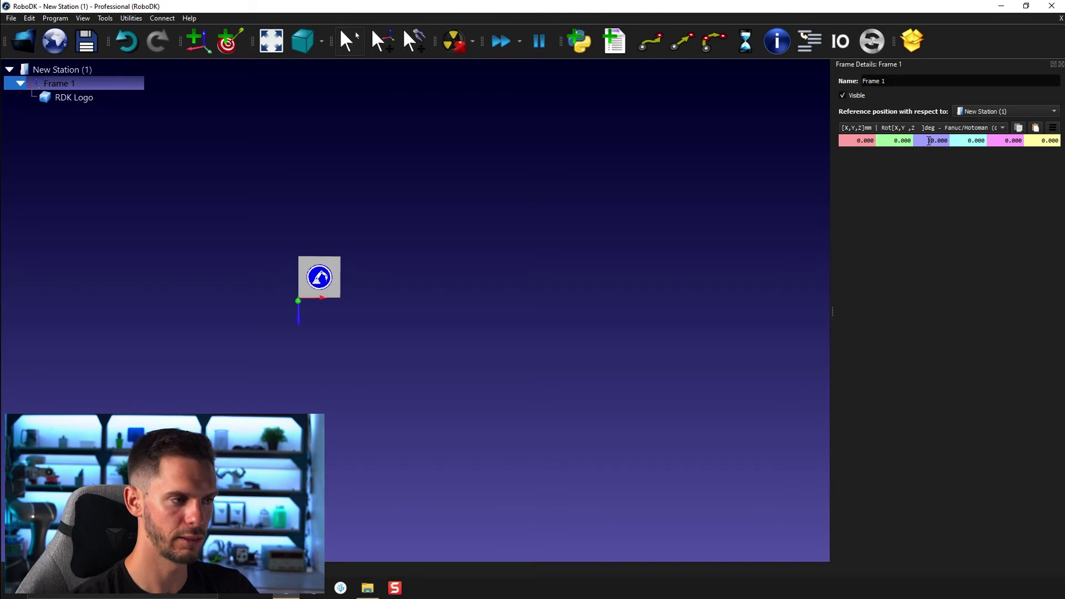
type("300")
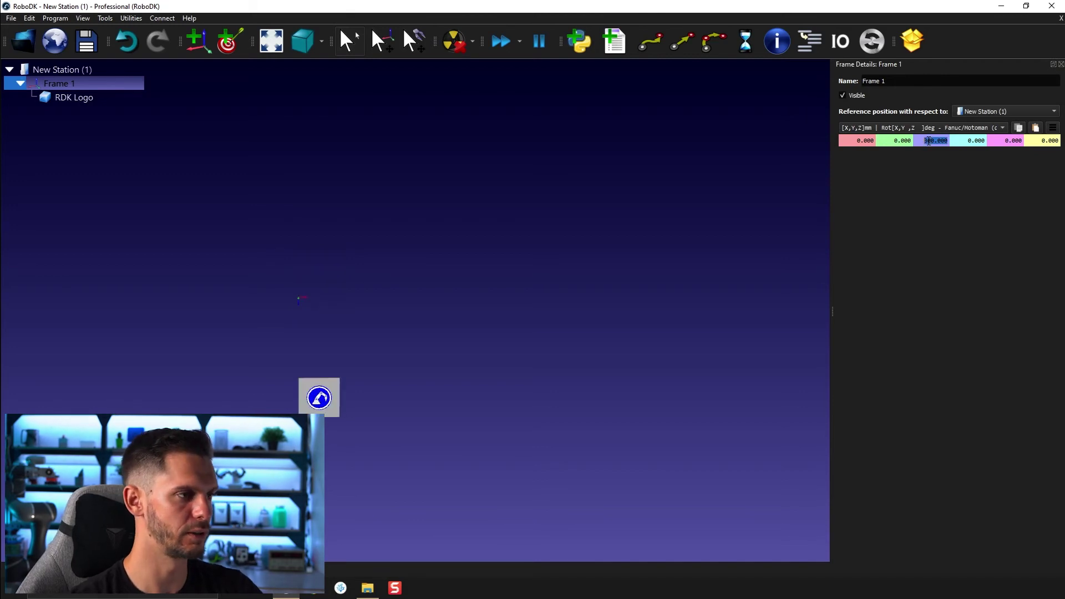
left_click(535, 167)
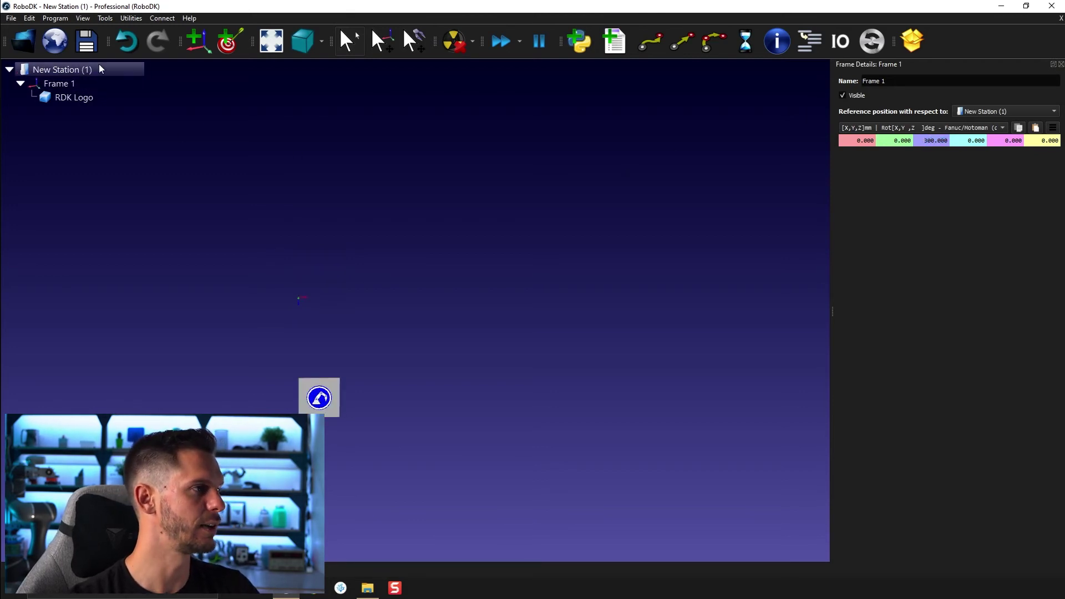
left_click(197, 40)
right_click(81, 110)
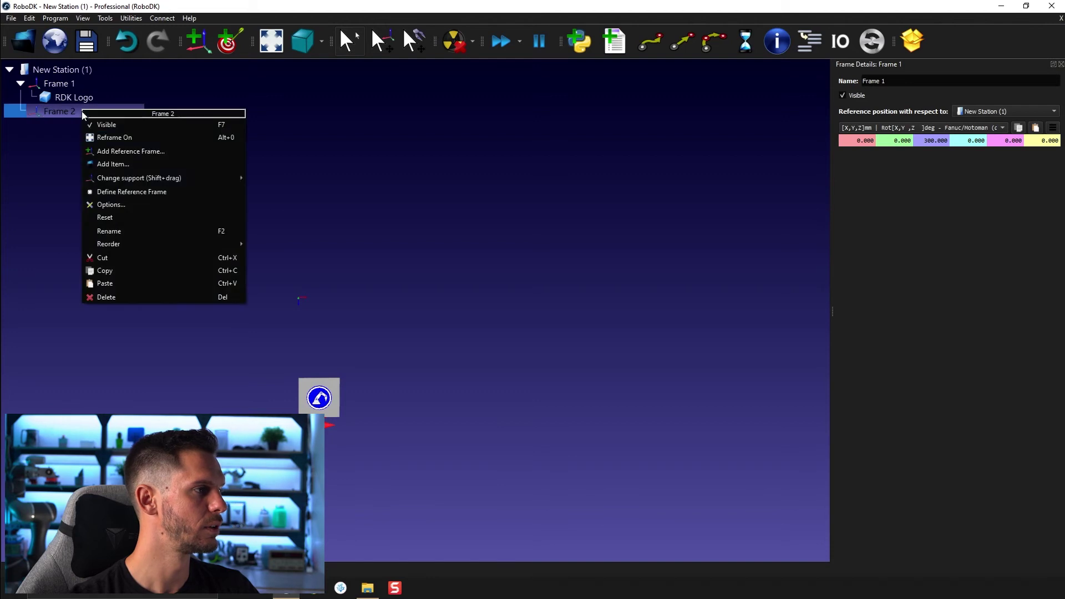
Step: Import another RDK Logo.STEP from File Explorer into Frame 2
left_click(121, 228)
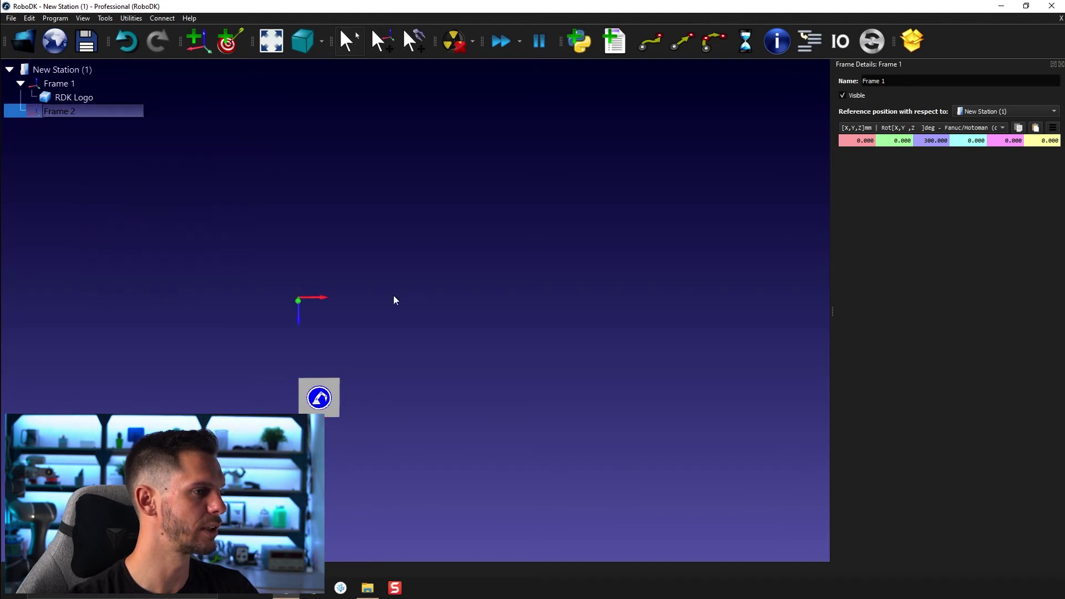
left_click(367, 588)
left_click_drag(252, 229, 93, 116)
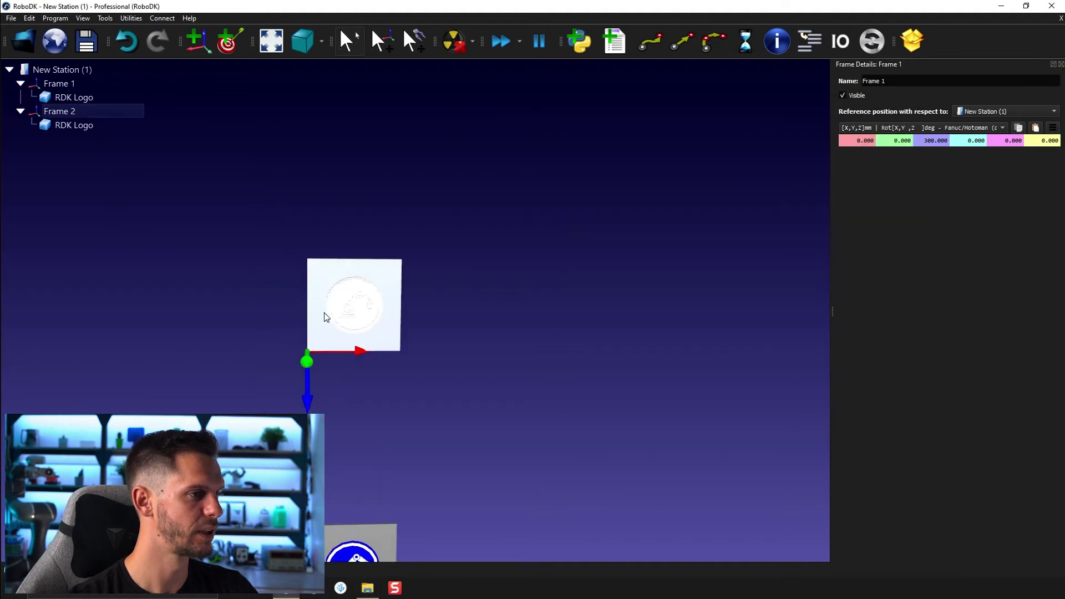
Step: Delete the second logo's 101 colour group in Change colors and close the editor
left_click(114, 18)
left_click(131, 84)
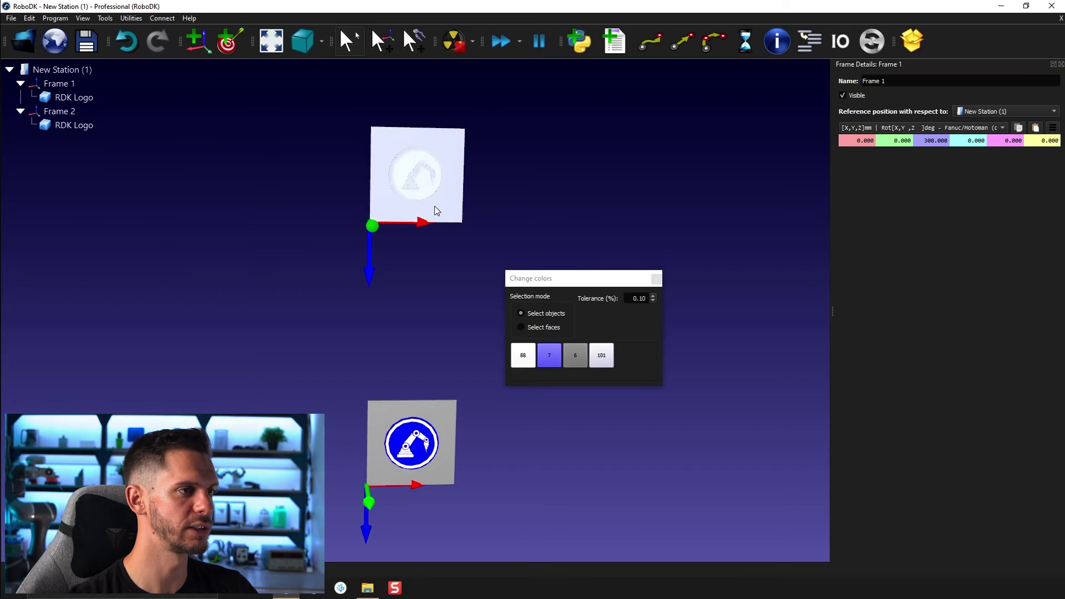
right_click(609, 358)
left_click(648, 472)
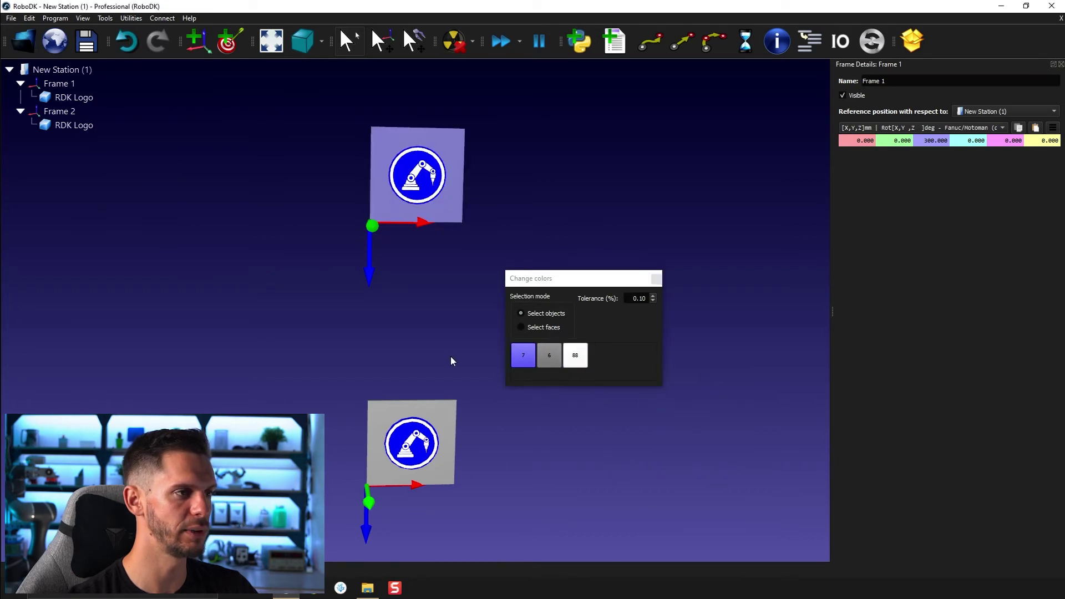
left_click(656, 279)
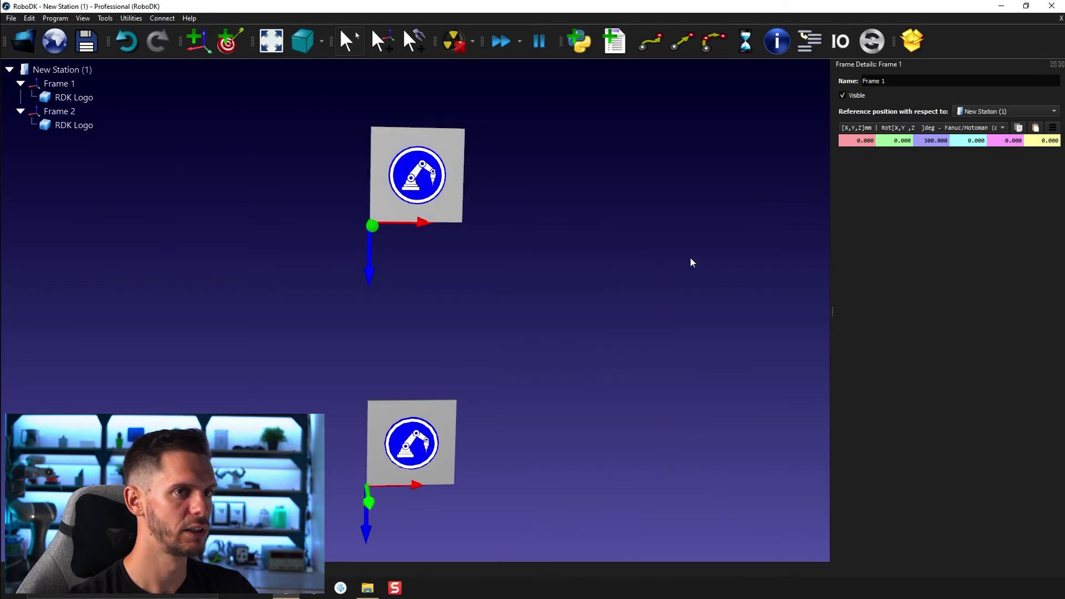
double_click(922, 140)
Step: Lower Frame 1 to Z 150 and inspect the more closely stacked logo plates
type("150")
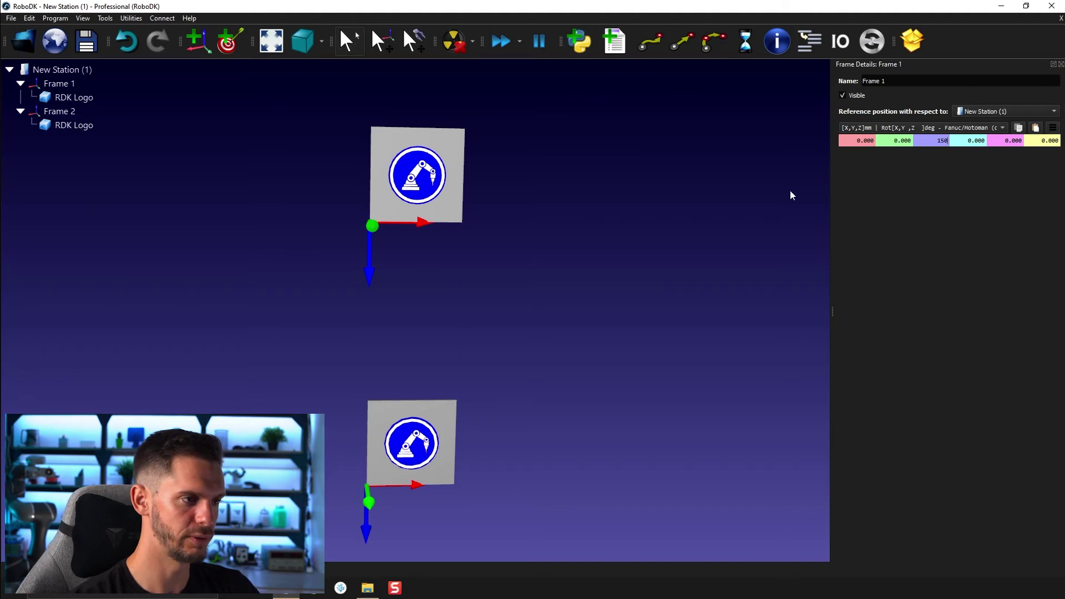
key("Return")
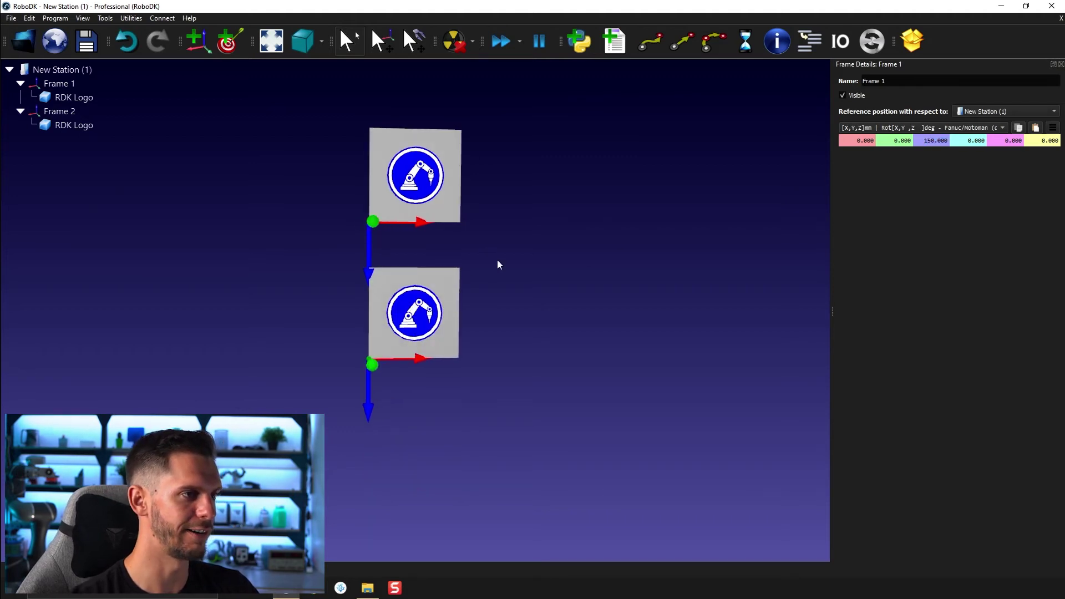
scroll(436, 244, "up", 5)
scroll(464, 245, "down", 5)
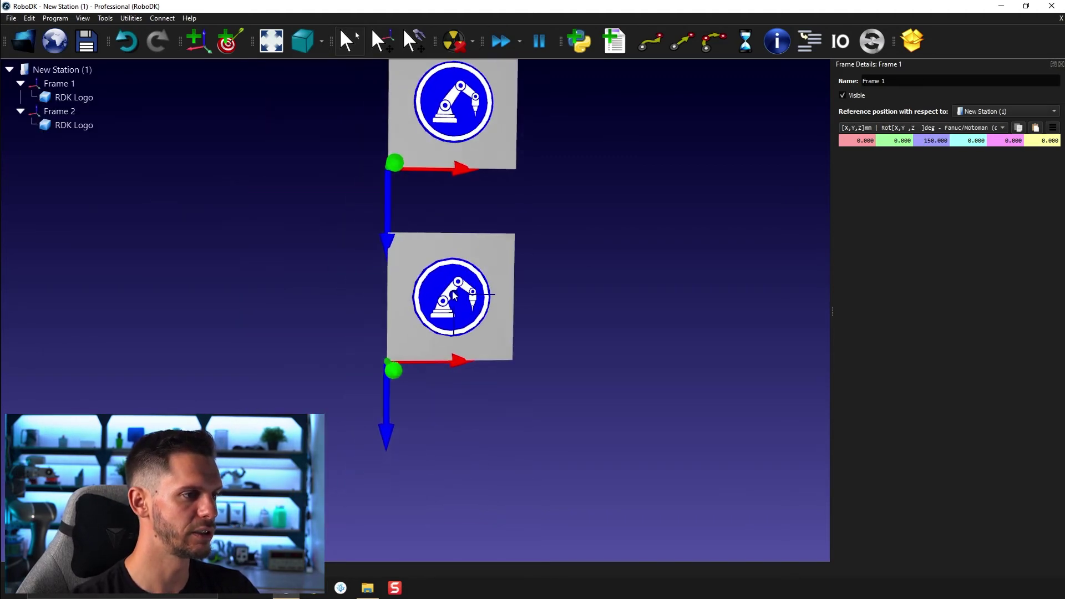
scroll(453, 295, "down", 1)
scroll(454, 295, "up", 6)
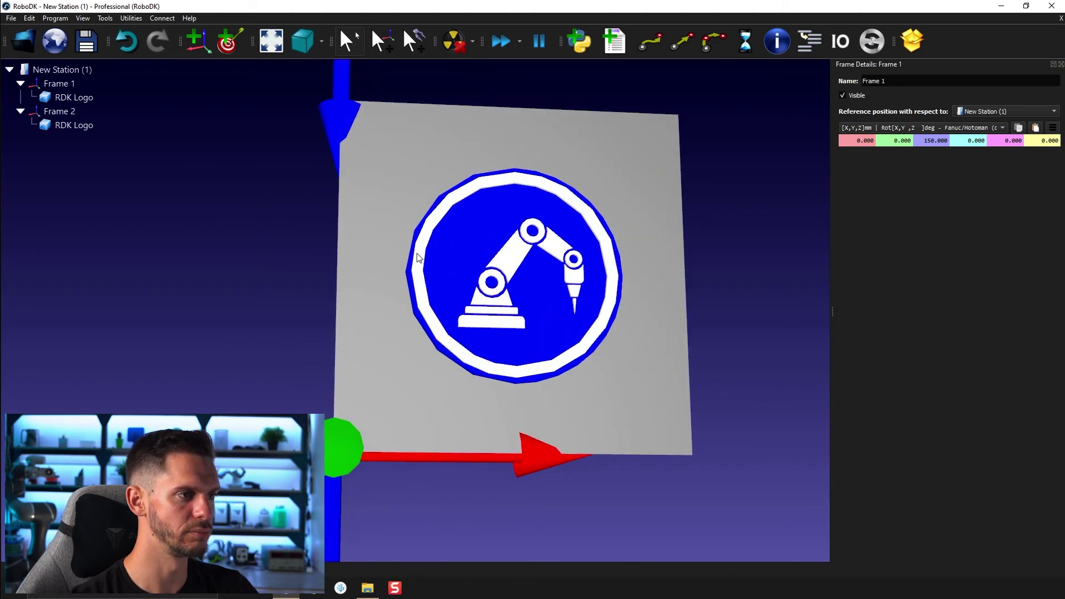
left_click_drag(418, 256, 453, 506)
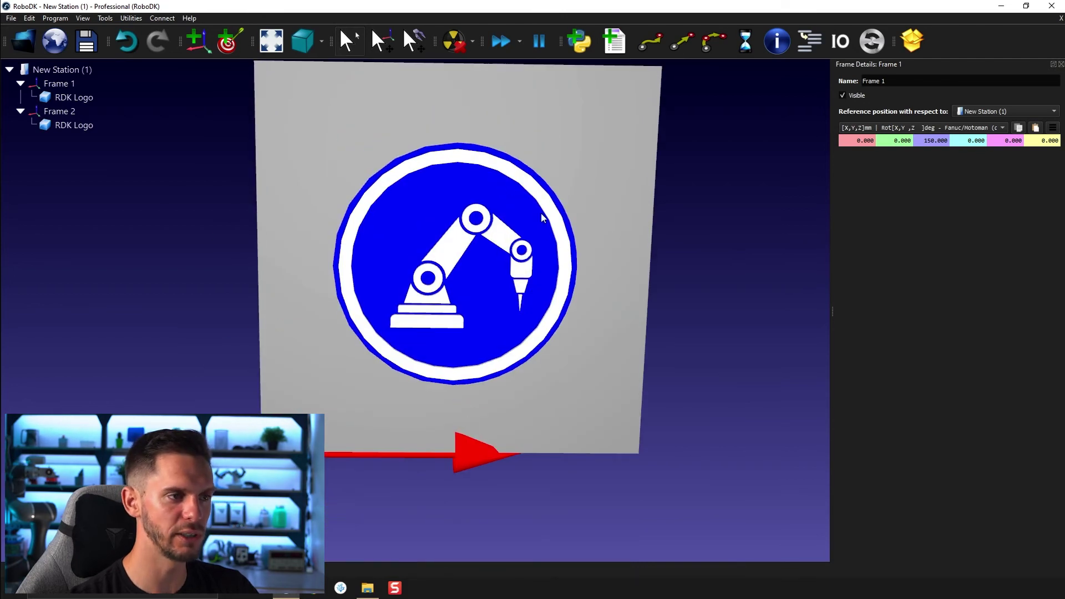
scroll(552, 297, "down", 3)
right_click_drag(547, 319, 504, 270)
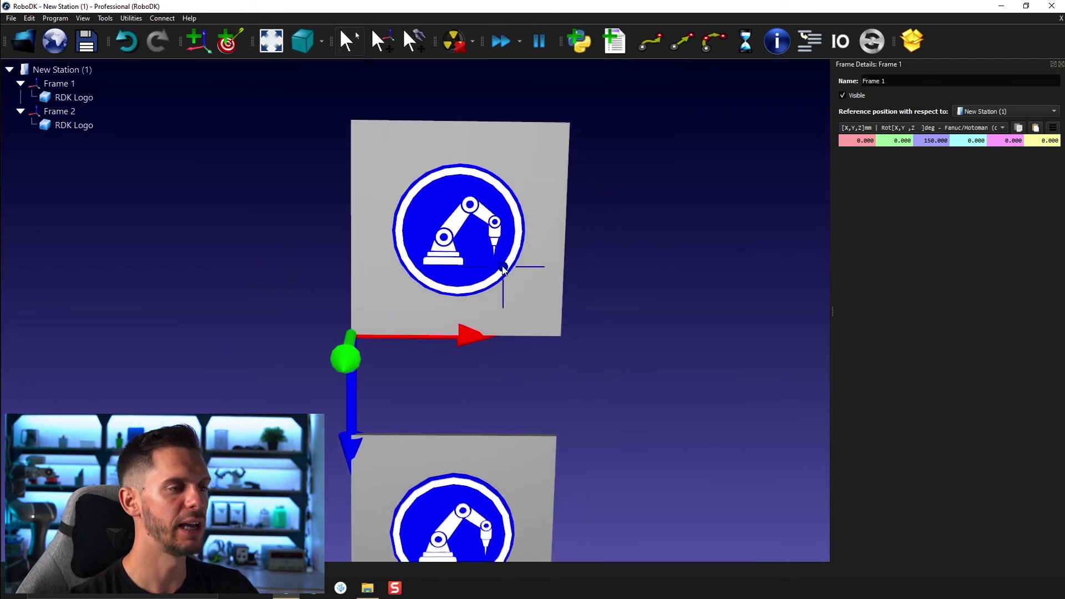
scroll(501, 272, "down", 1)
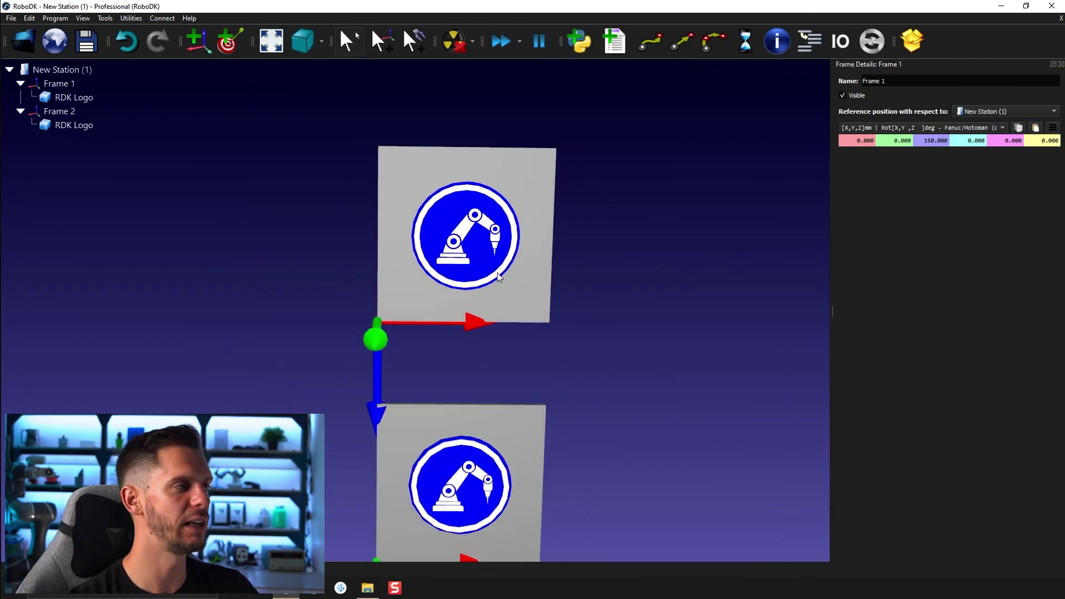
Step: Add a new reference frame, Frame 3, and select it in the tree
left_click(208, 43)
scroll(270, 297, "down", 3)
left_click(72, 141)
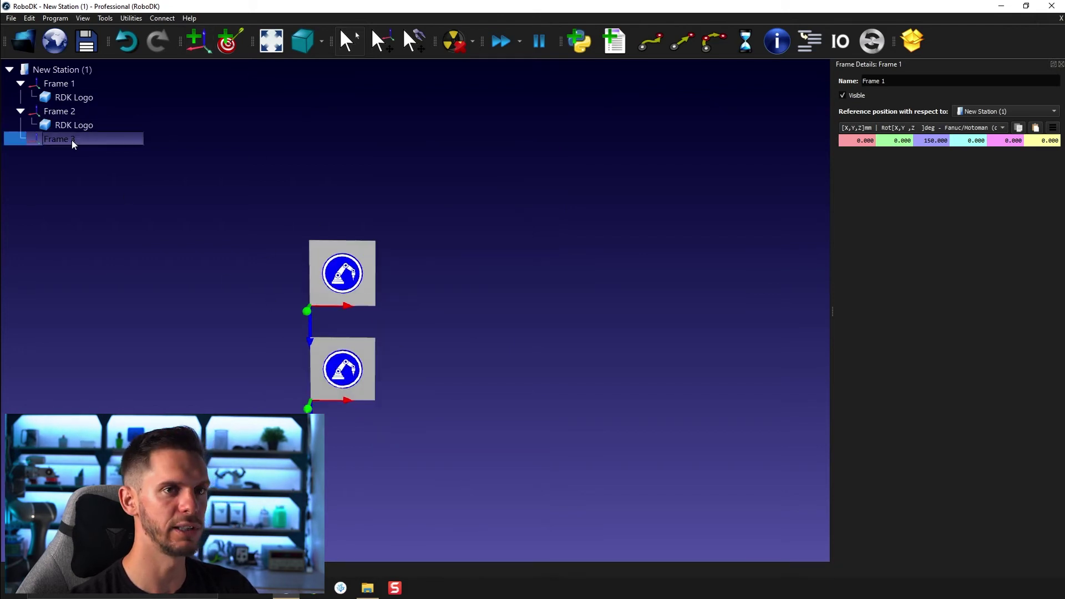
Step: Give Frame 3 a trial Z position of -150 in its details
double_click(72, 140)
left_click(925, 551)
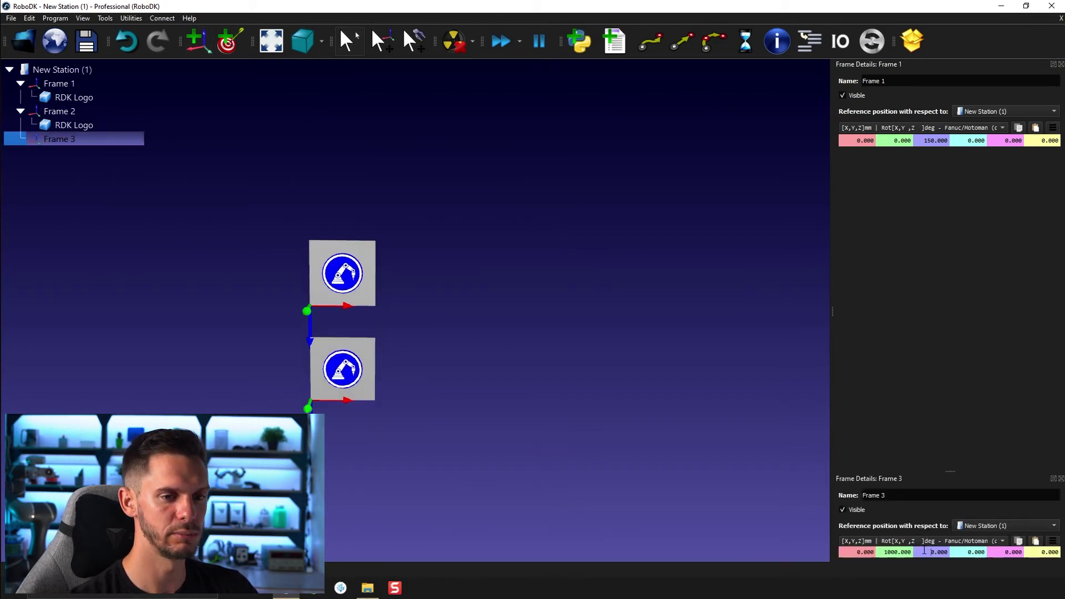
type("-150")
key("Return")
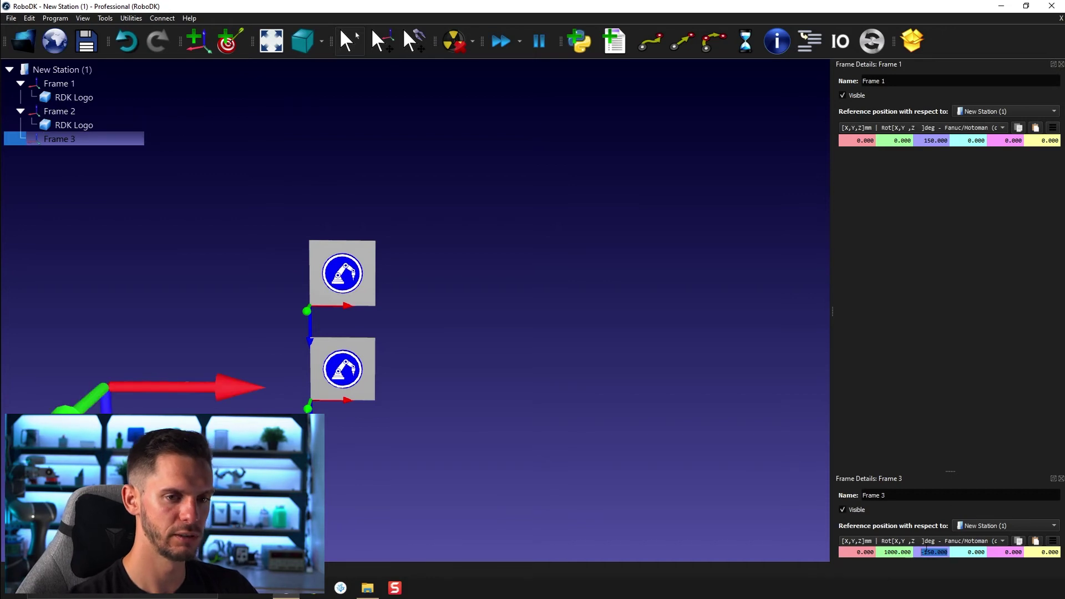
left_click(1061, 479)
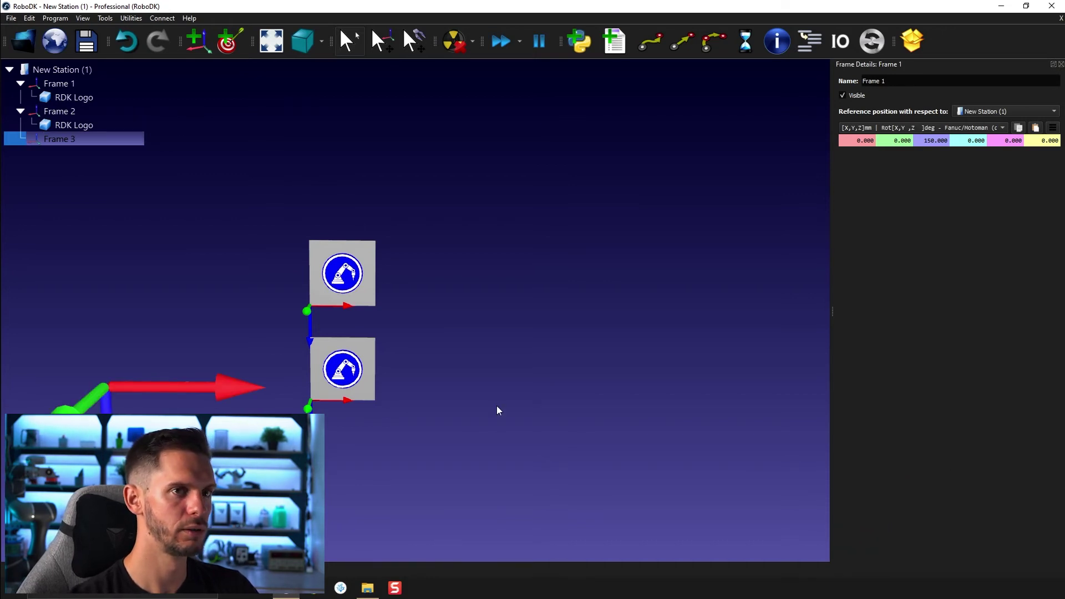
Step: Set Frame 3's Y to 0 and Z to -250
double_click(78, 136)
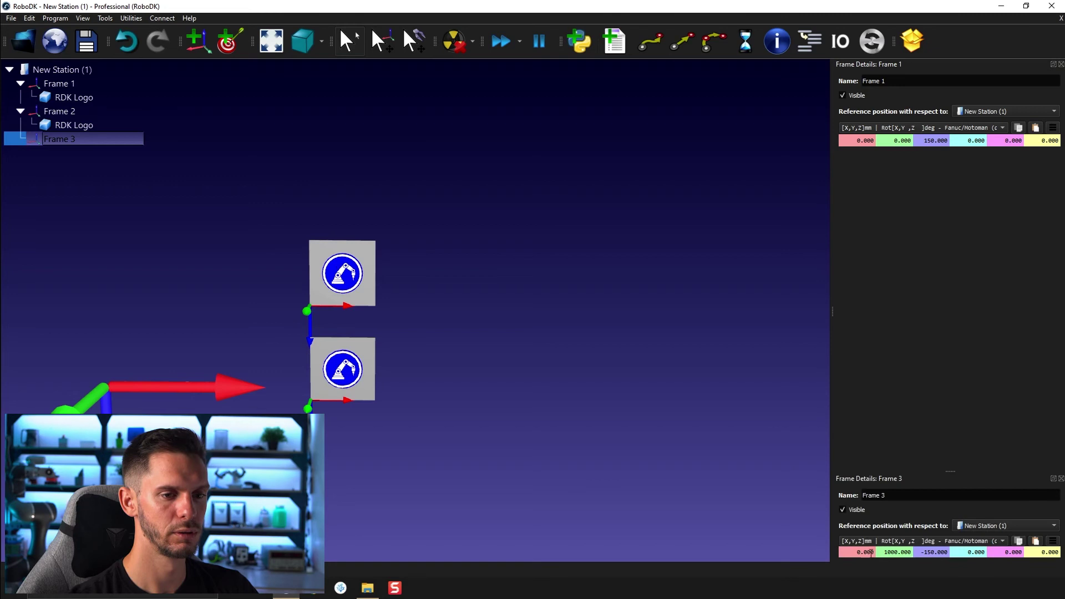
double_click(894, 552)
type("0")
key("Return")
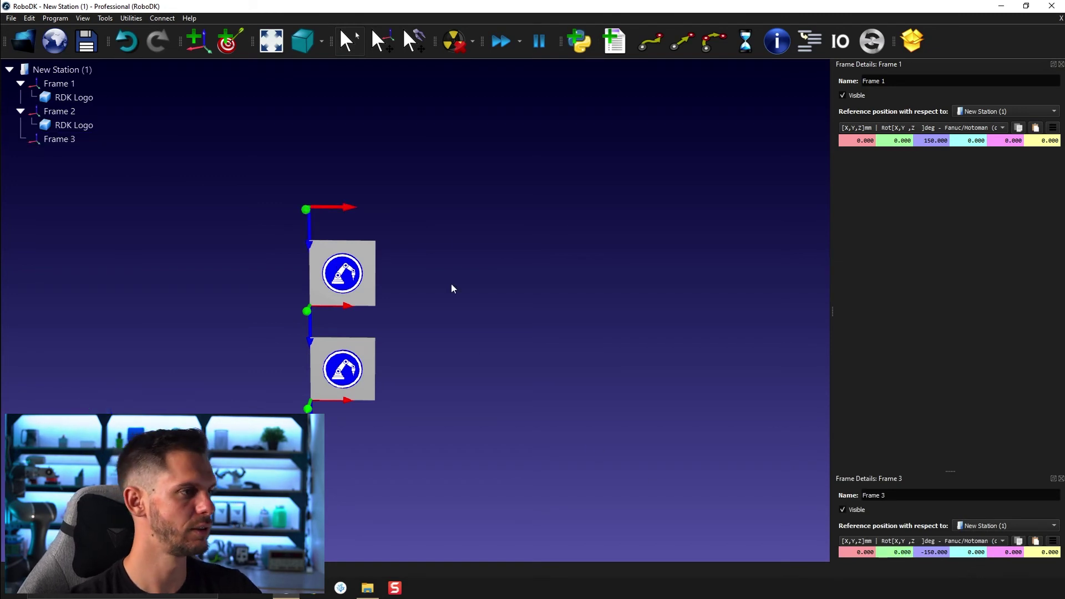
left_click_drag(451, 289, 475, 232)
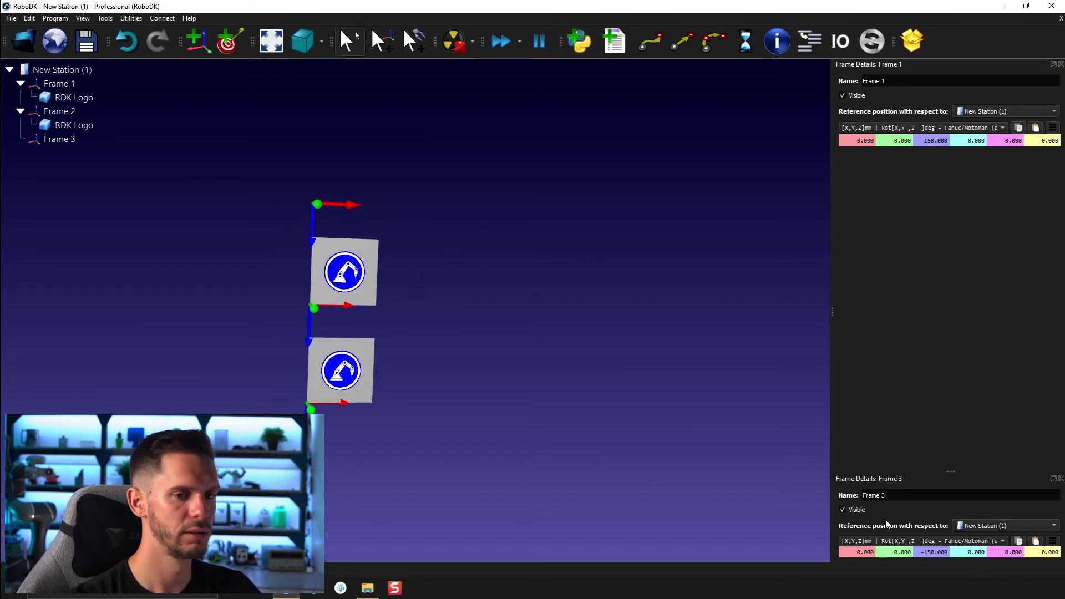
double_click(926, 553)
type("-250")
key("Return")
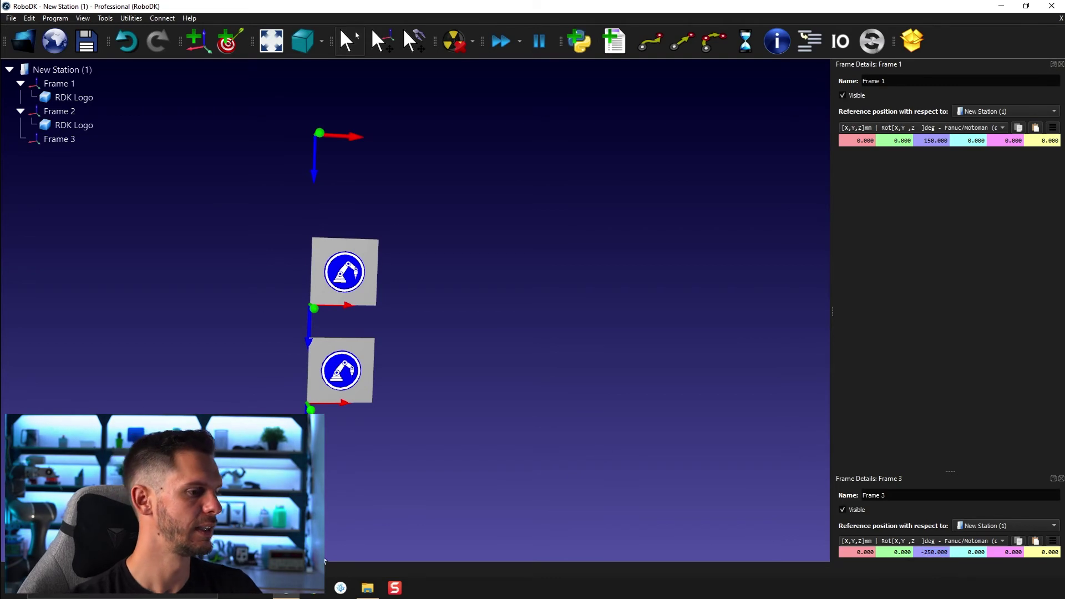
Step: In Tools > Options > CAD, set linear, angular and curve accuracy to 0.1 and apply
left_click(105, 18)
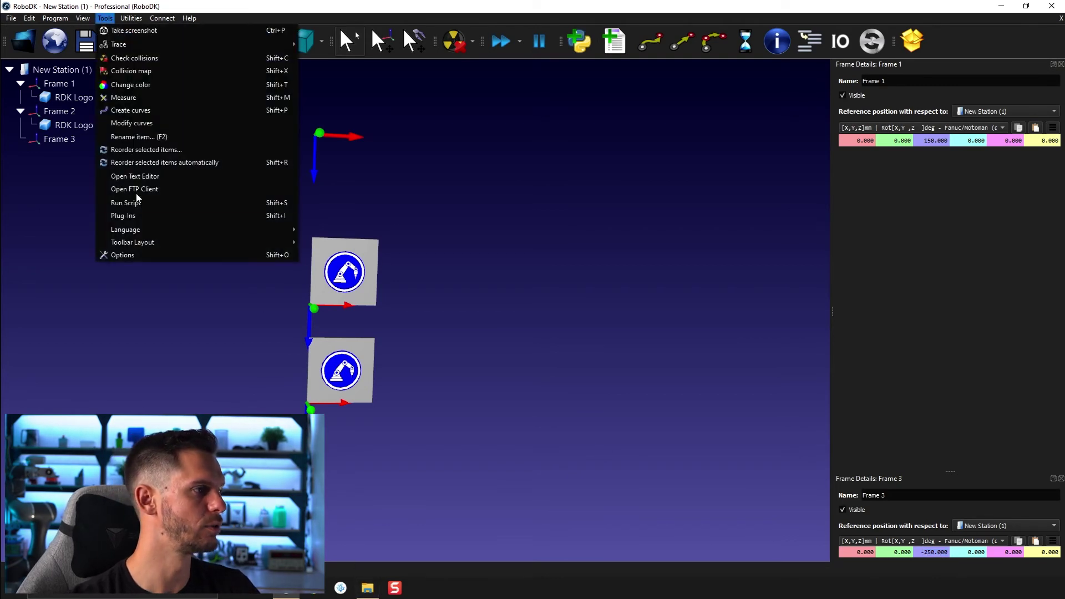
left_click(122, 255)
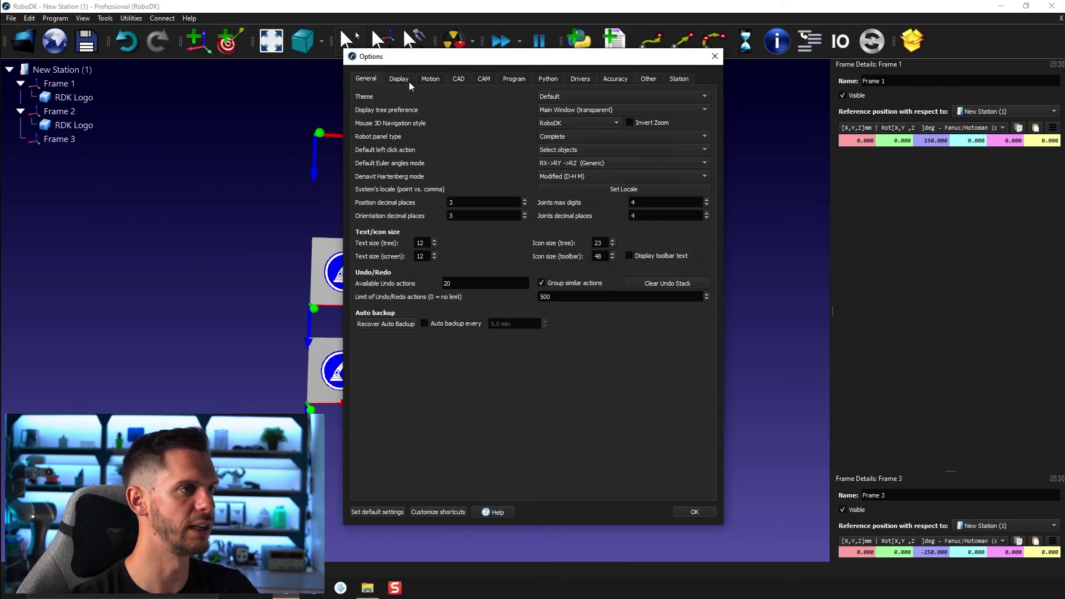
left_click(459, 79)
double_click(553, 175)
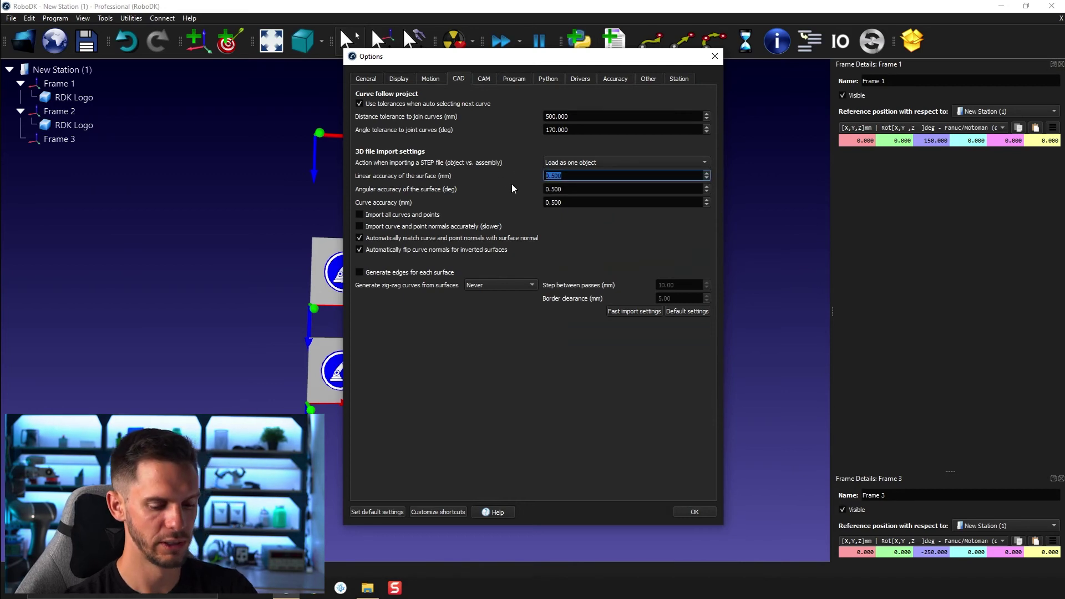
type("0.1")
key("Tab")
type("0.1")
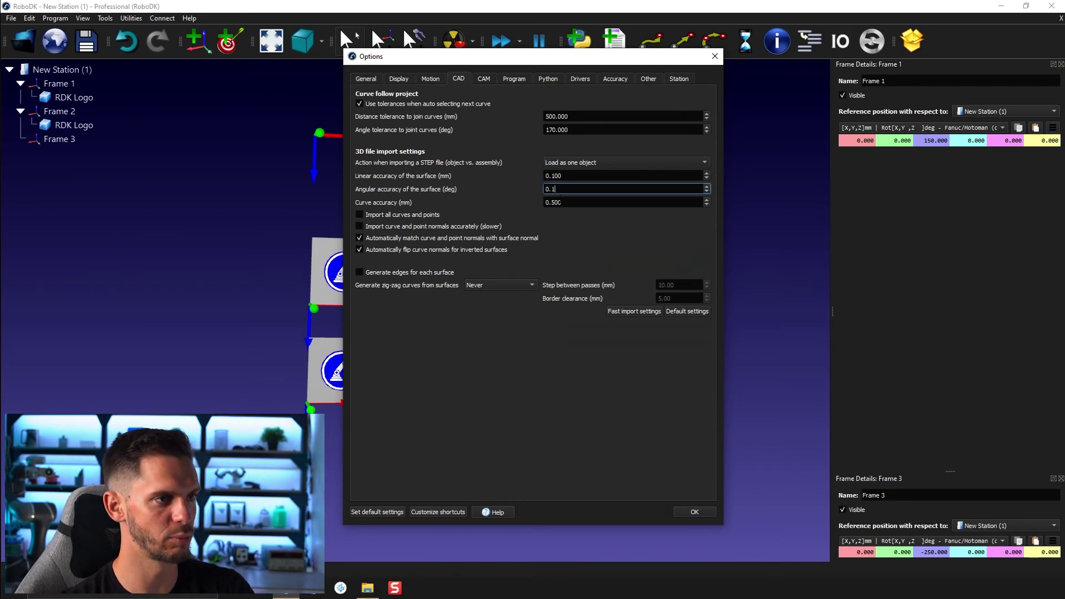
key("Tab")
type("0.1")
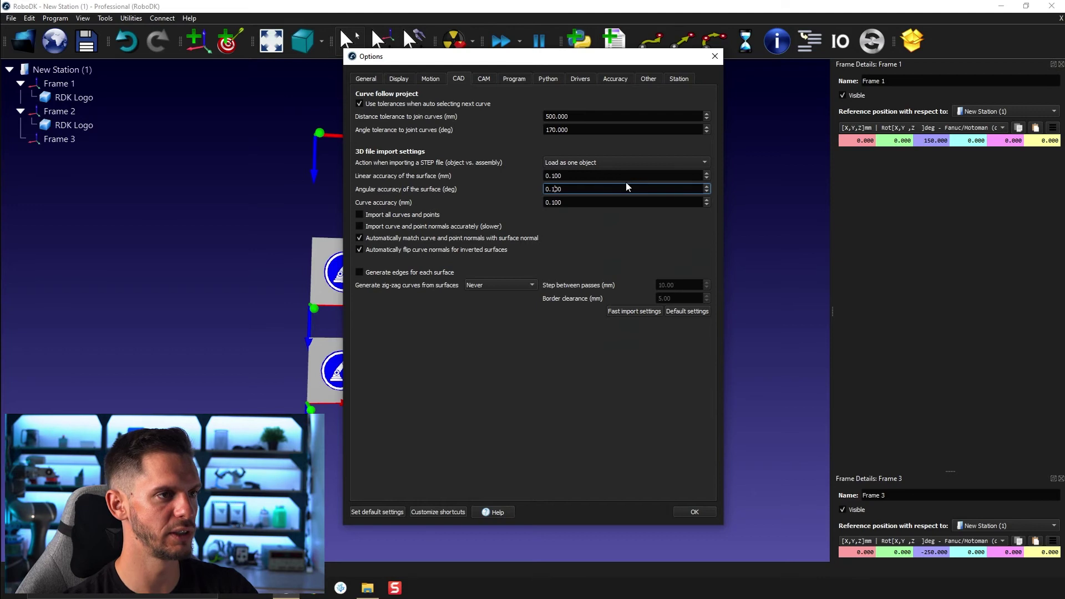
left_click(695, 509)
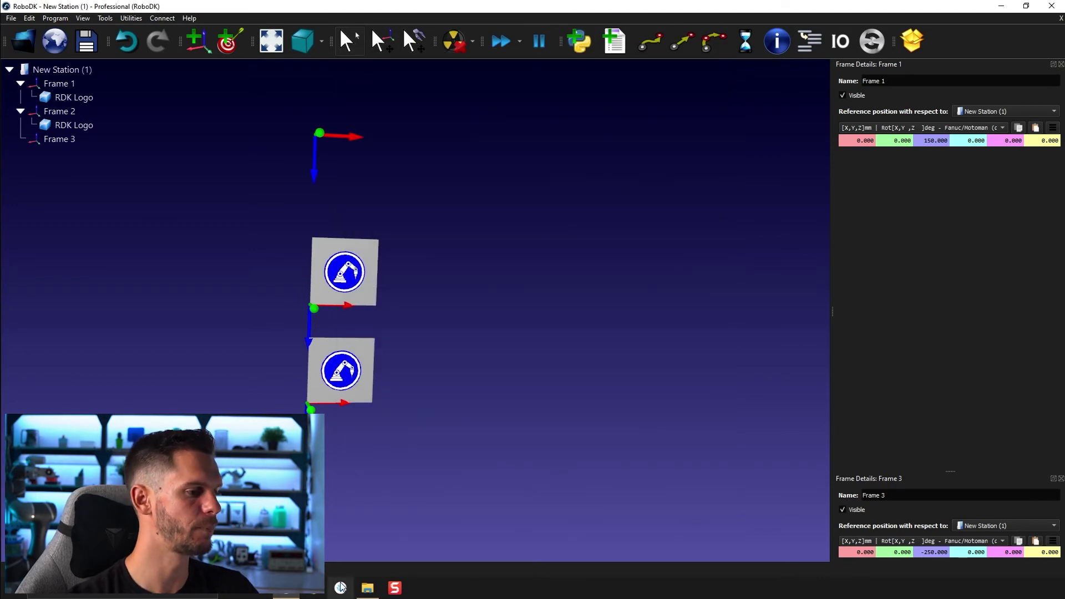
Step: Import a third RDK Logo into Frame 3 and delete its 101 colour to restore the blue emblem
left_click(367, 587)
left_click_drag(445, 285, 72, 139)
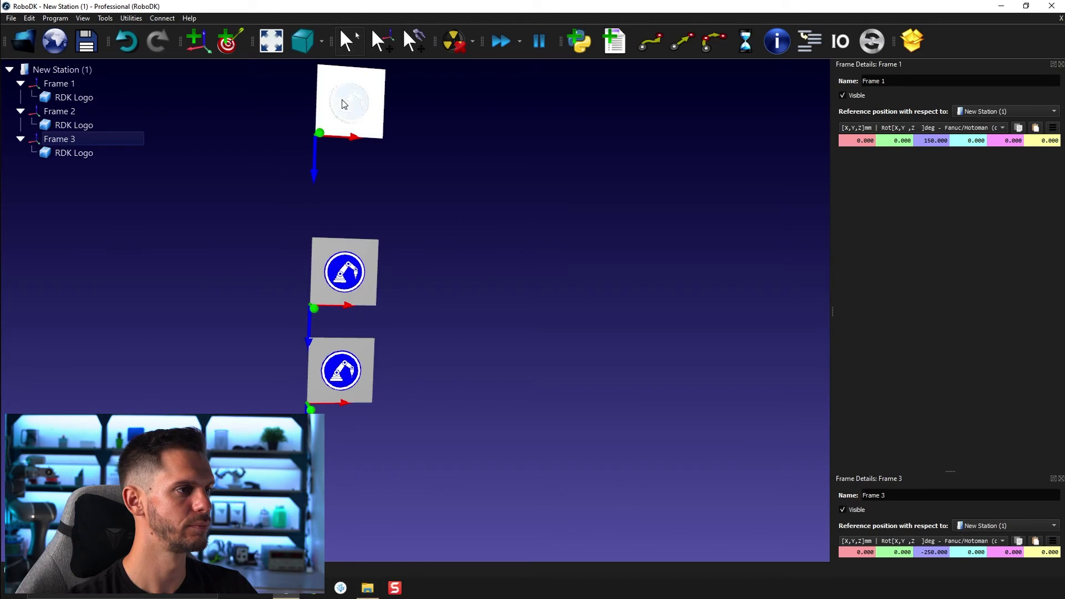
left_click(343, 103)
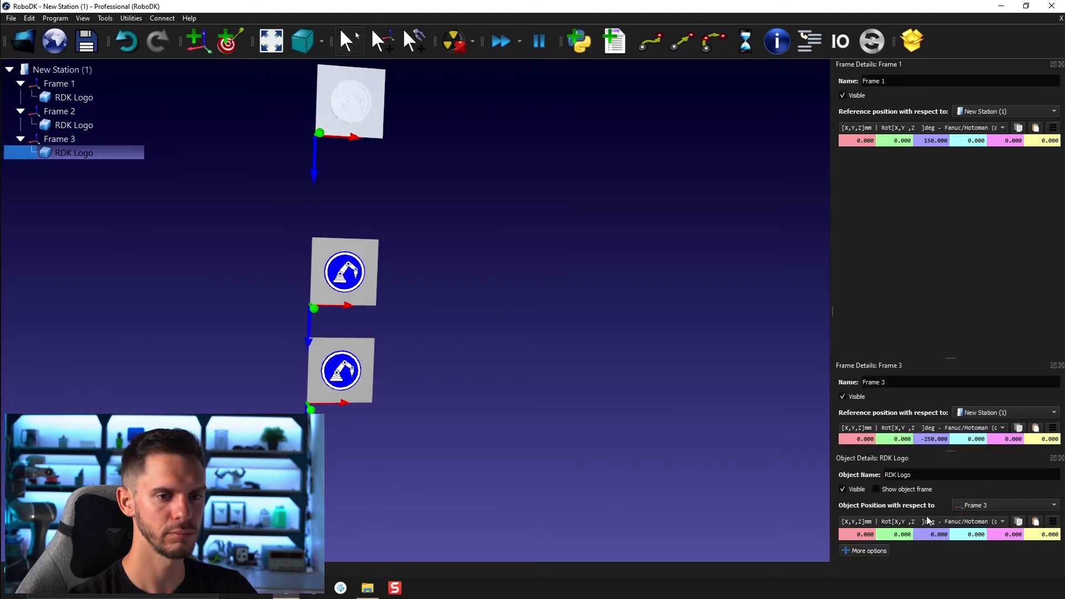
left_click(872, 550)
left_click(940, 517)
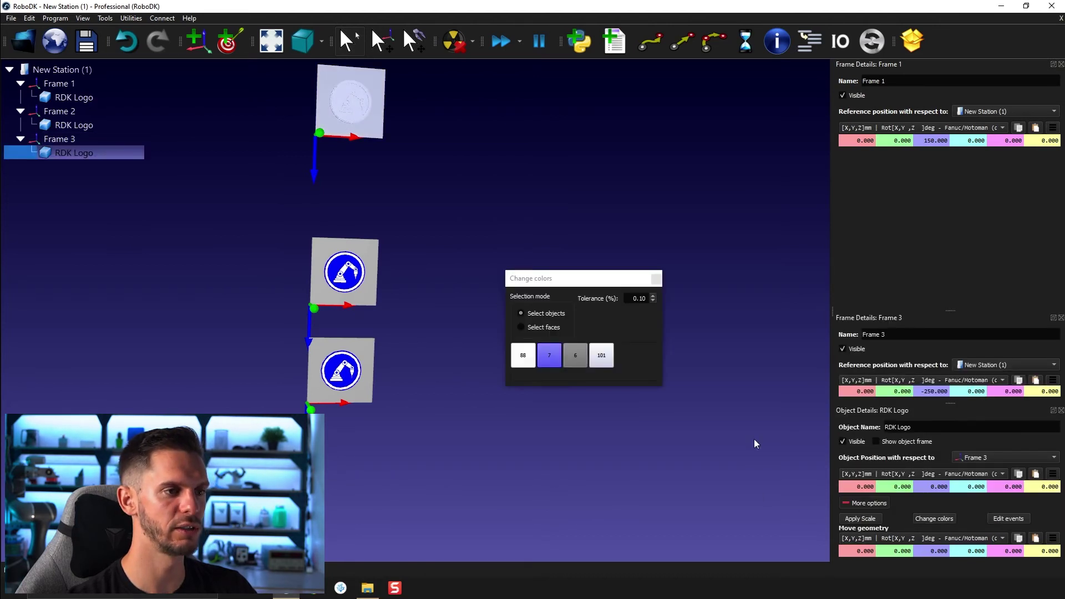
right_click(611, 361)
left_click(654, 469)
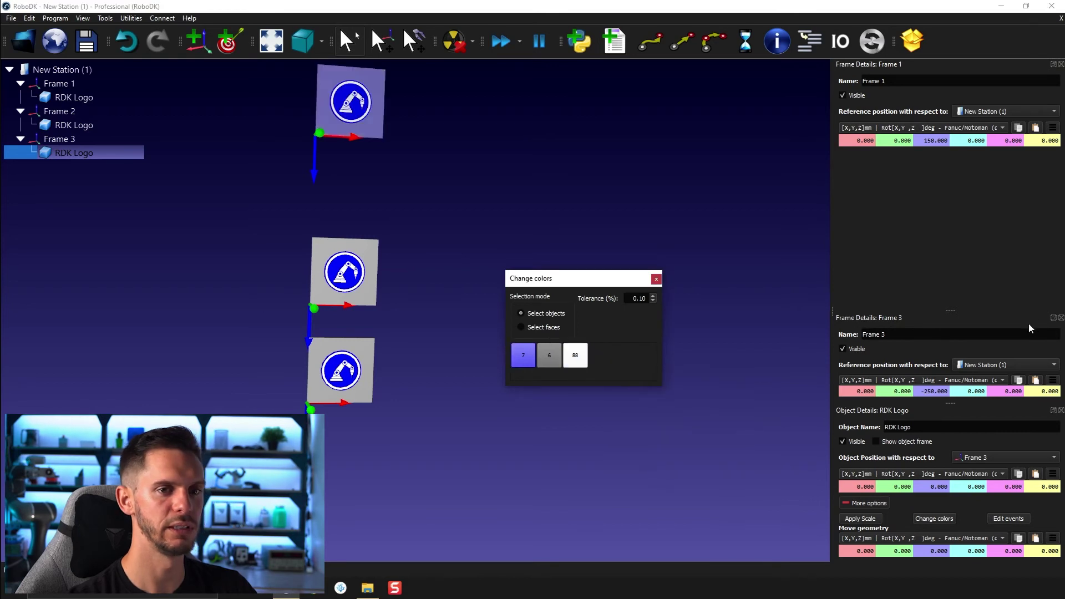
Step: Close the detail panels and move the top logo plate down beside the other two
left_click(1062, 318)
left_click(1061, 375)
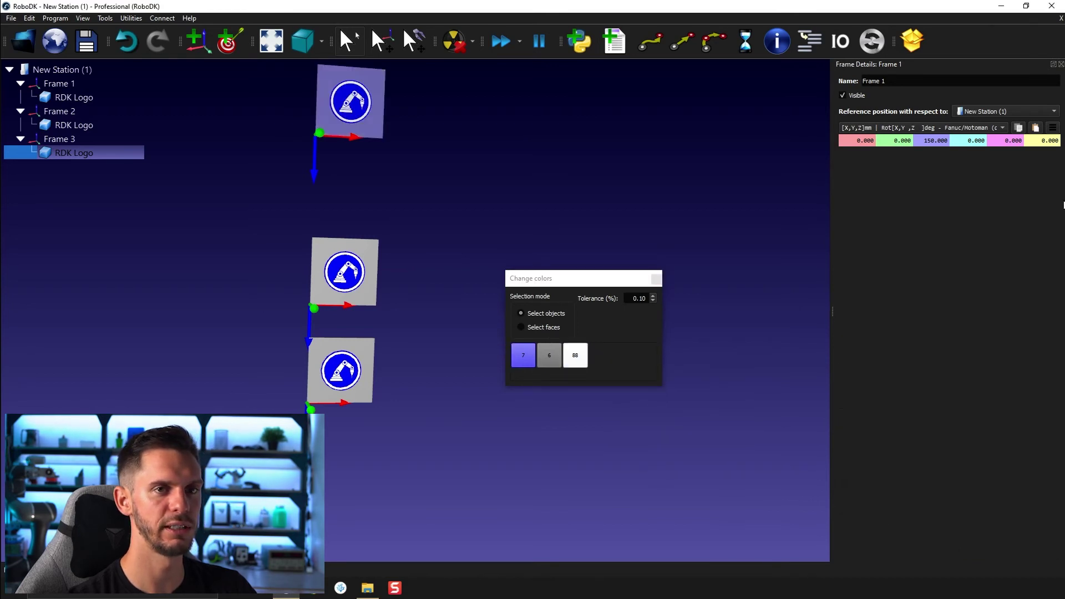
left_click(1061, 63)
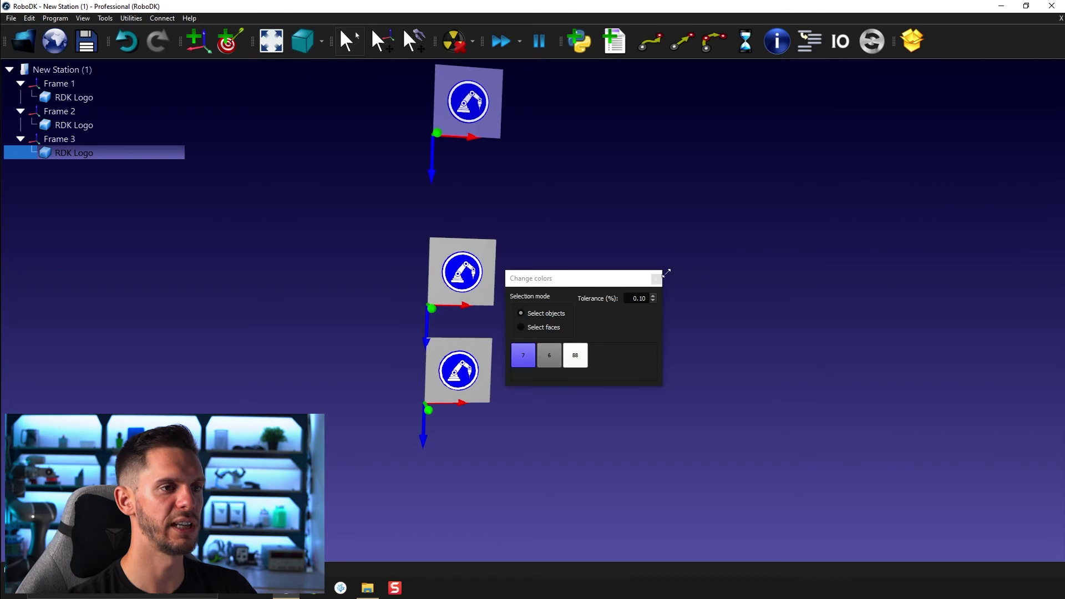
left_click(657, 278)
left_click(560, 205)
scroll(504, 114, "up", 5)
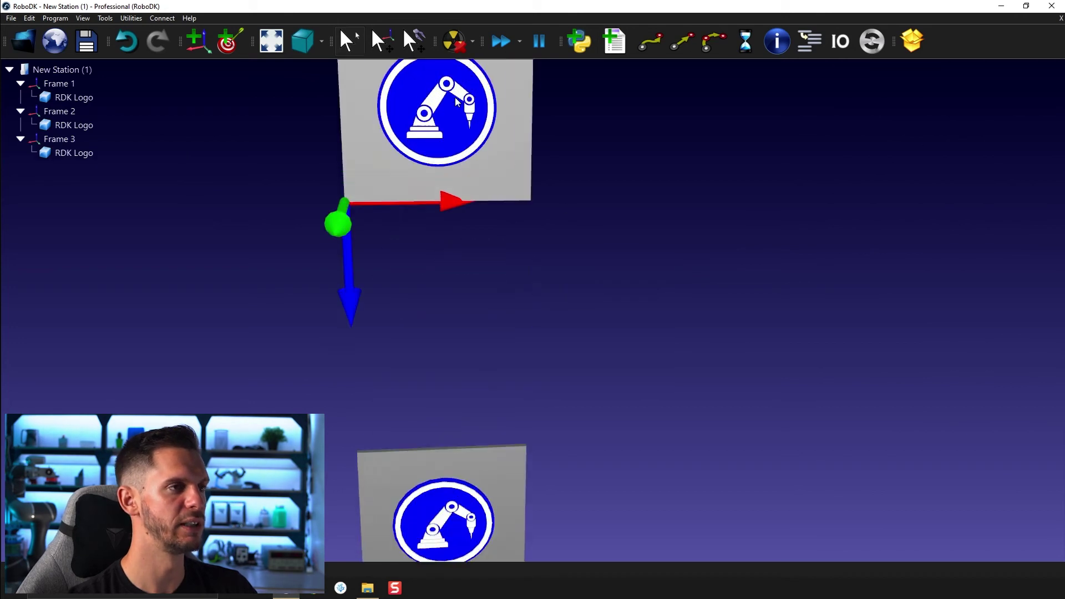
key("alt")
left_click_drag(326, 354, 500, 446)
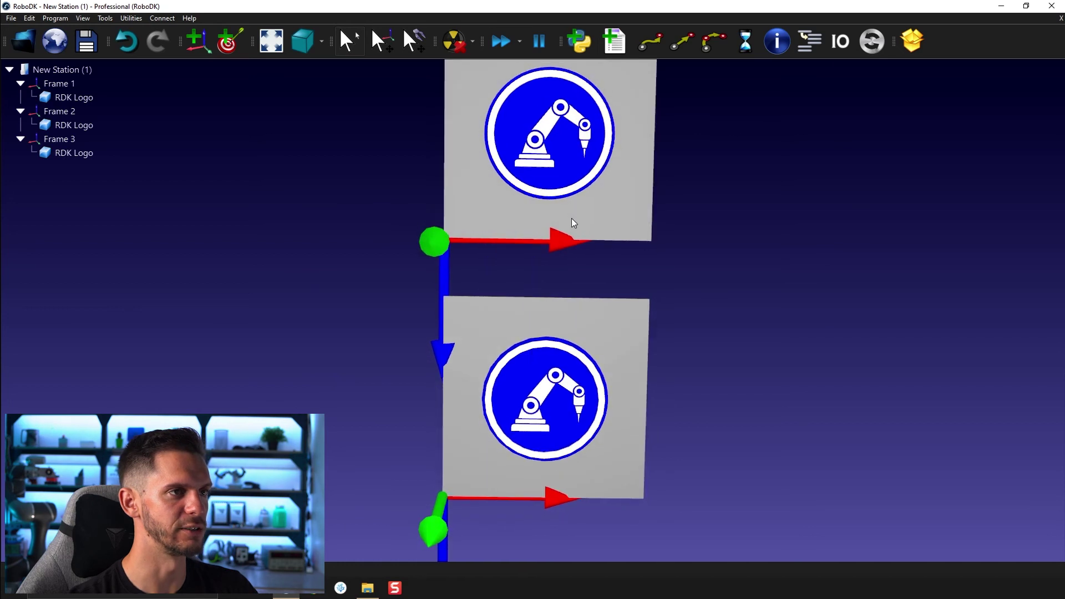
mouse_move(571, 218)
left_mouse_down()
mouse_move(553, 146)
mouse_move(555, 228)
left_mouse_up()
scroll(550, 287, "down", 3)
scroll(504, 244, "down", 2)
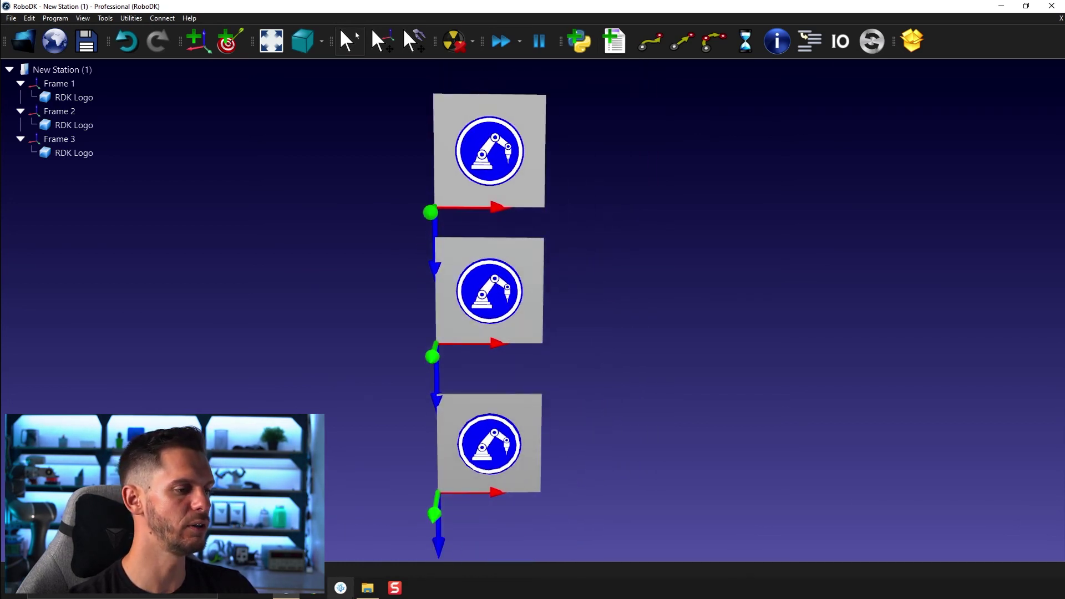
Step: Load the CAD Importation Parameters station file into RoboDK
left_click(367, 589)
left_click(471, 240)
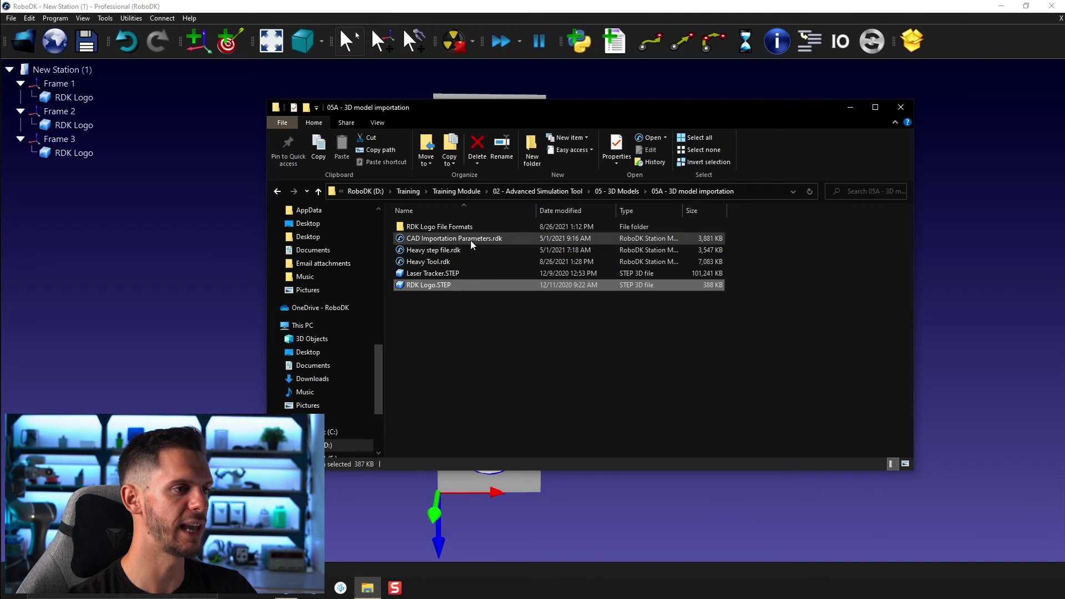
left_click_drag(454, 240, 171, 270)
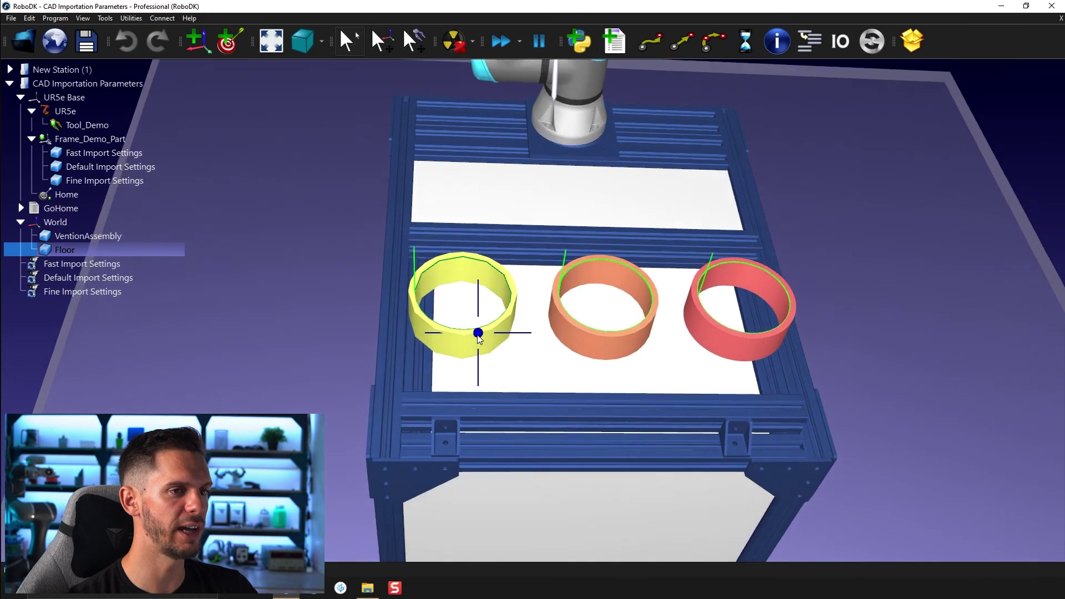
Step: Zoom and orbit around the yellow, orange and red rings to compare their curve normals
right_click_drag(494, 335, 442, 347)
scroll(450, 297, "up", 3)
left_click_drag(450, 298, 465, 314)
right_click_drag(391, 337, 404, 335)
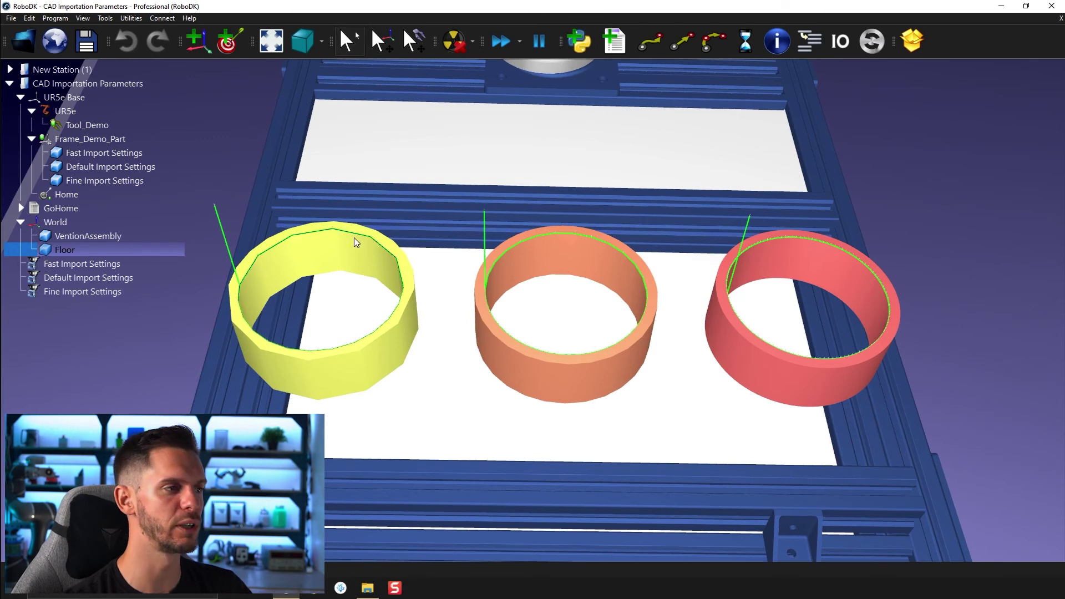
scroll(349, 237, "up", 2)
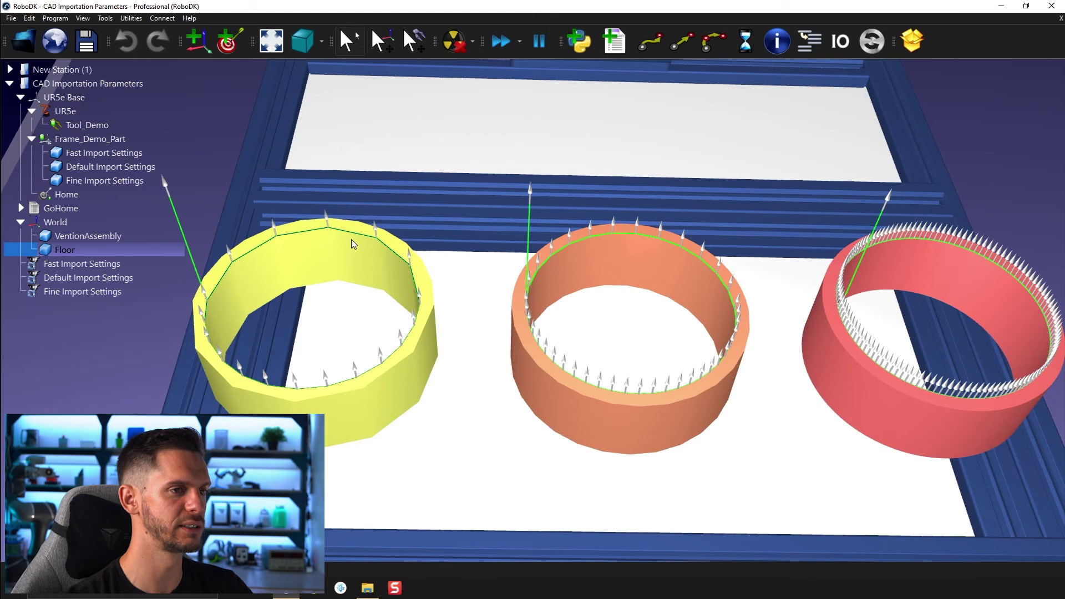
mouse_move(504, 318)
left_mouse_down()
mouse_move(524, 294)
mouse_move(282, 259)
left_mouse_up()
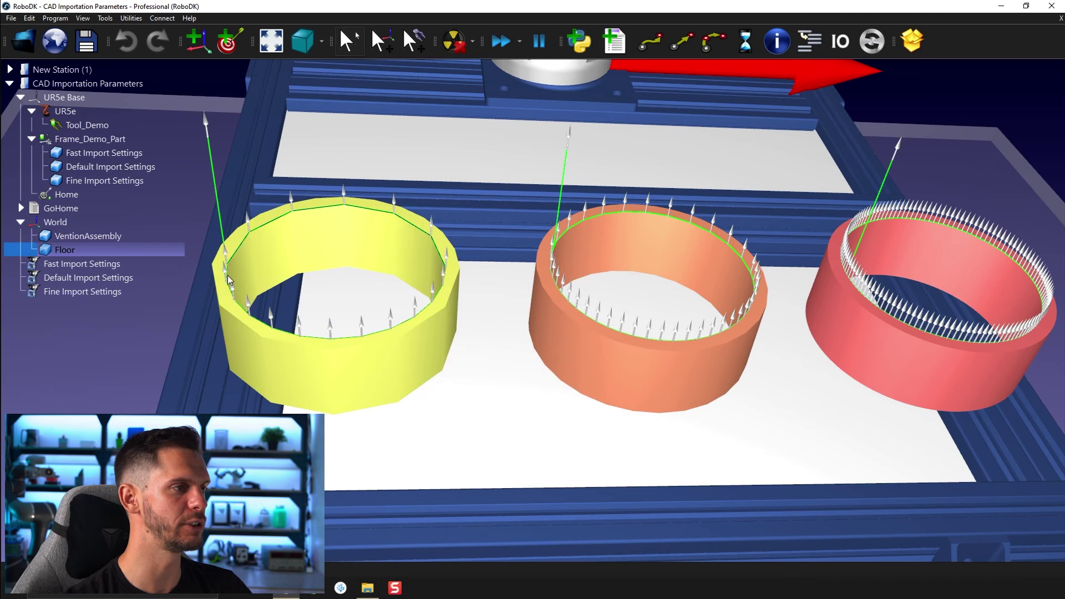
left_click_drag(614, 274, 726, 232)
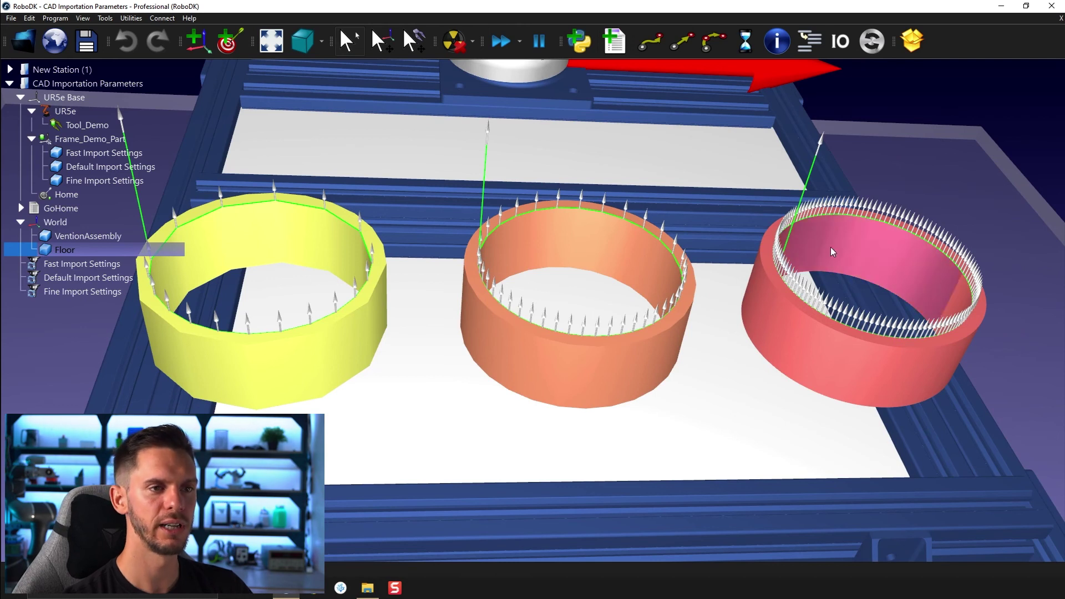
left_click_drag(482, 255, 490, 289)
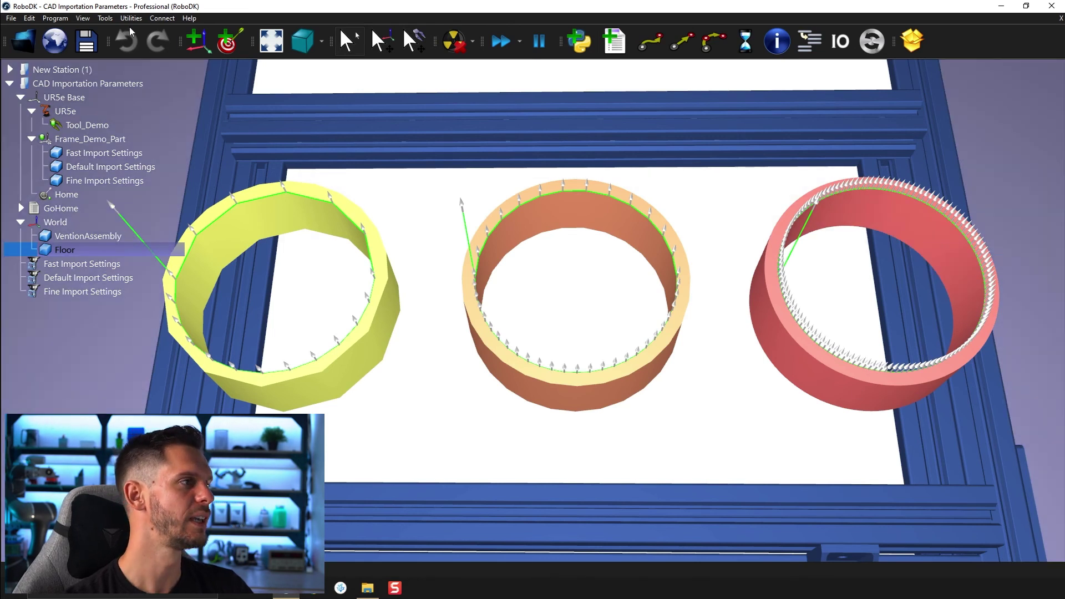
left_click(106, 18)
Step: Compare the Fast and Default CAD import presets, settling on Default (1.000, 1.000, 2.000)
left_click(123, 255)
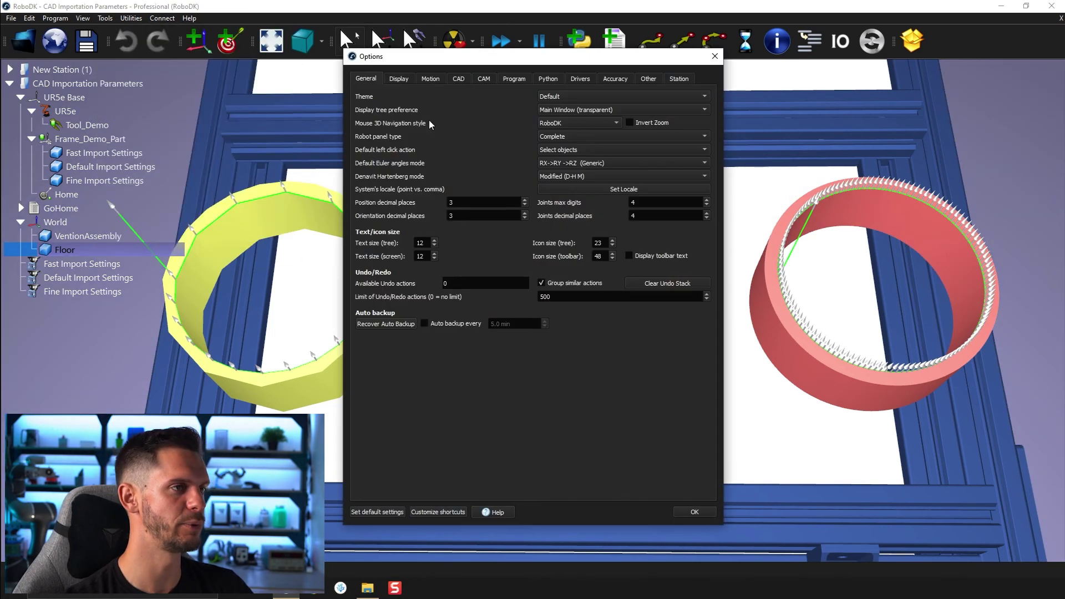
left_click(456, 78)
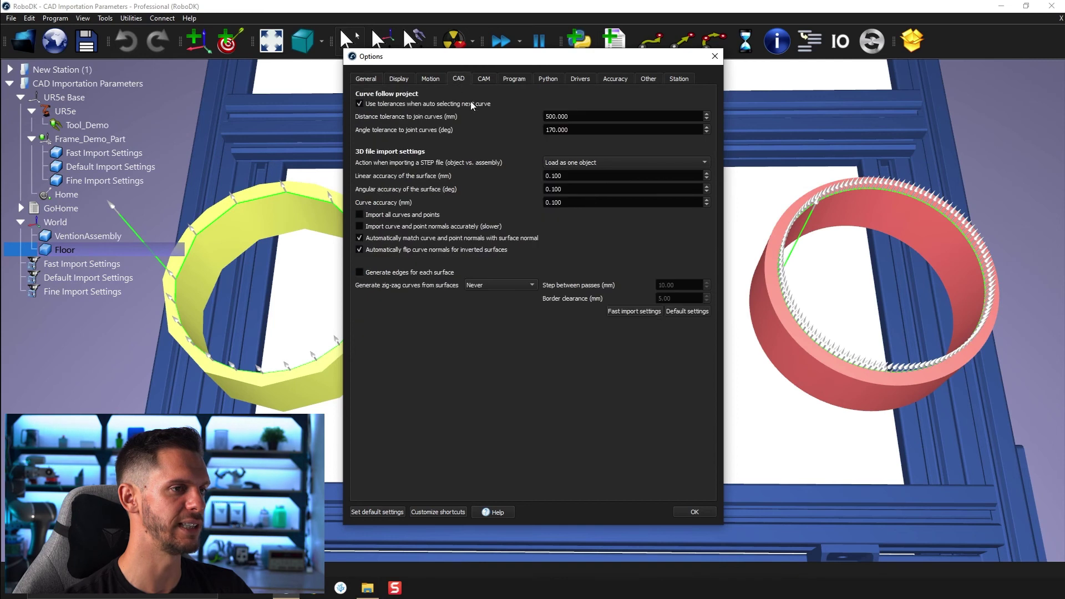
left_click(634, 310)
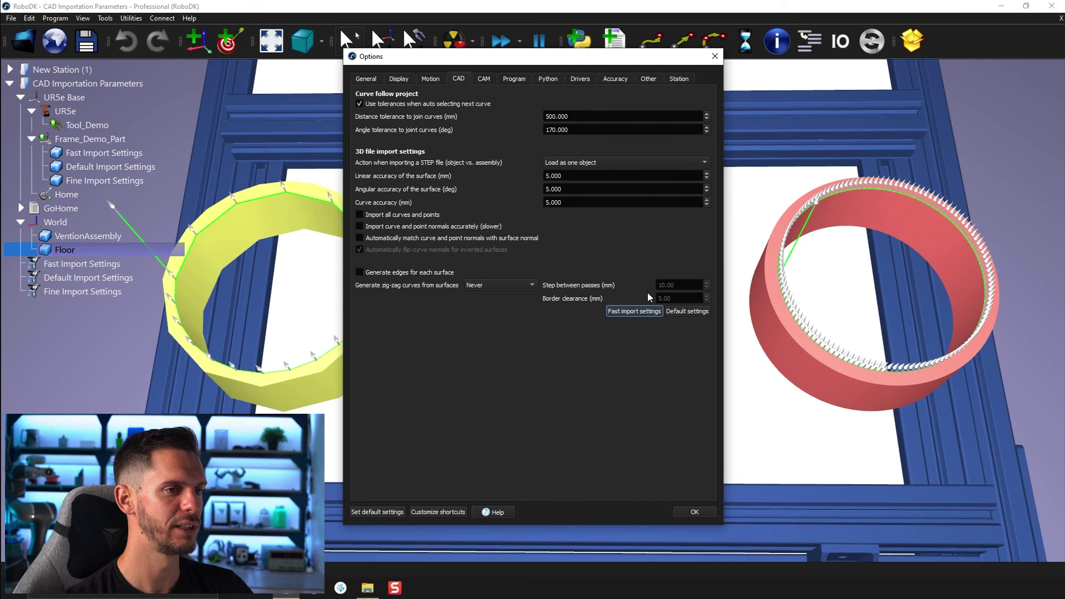
left_click(686, 311)
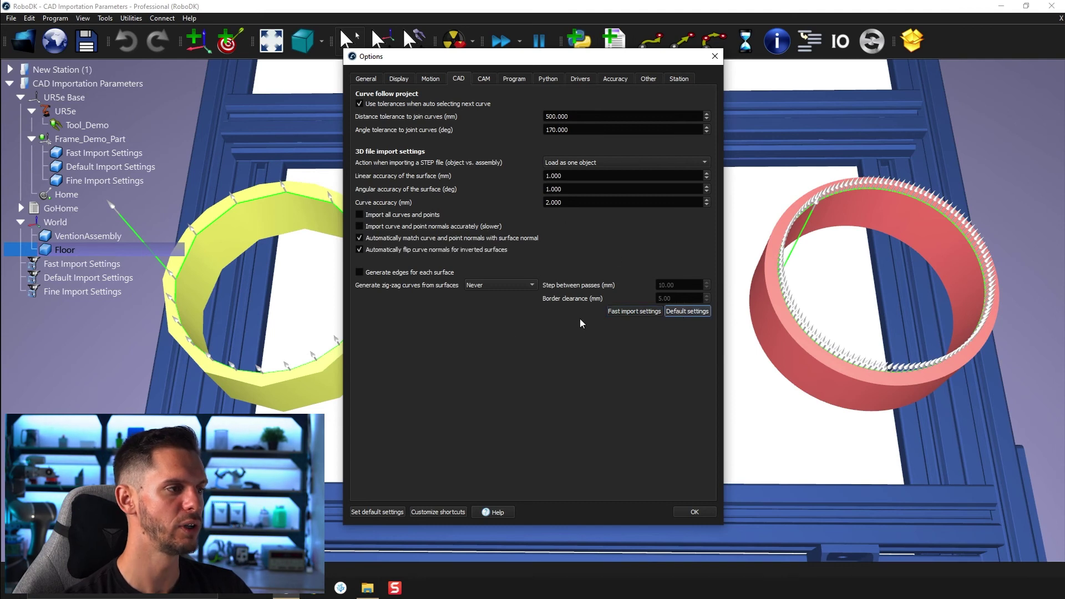
left_click(631, 311)
left_click_drag(586, 57, 761, 68)
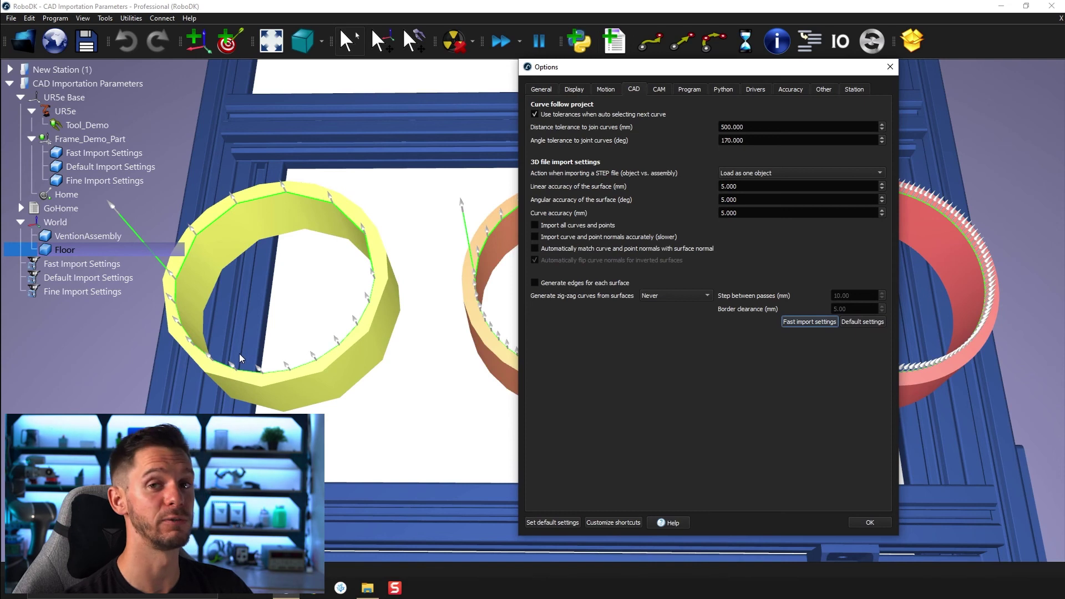
left_click_drag(677, 72, 485, 71)
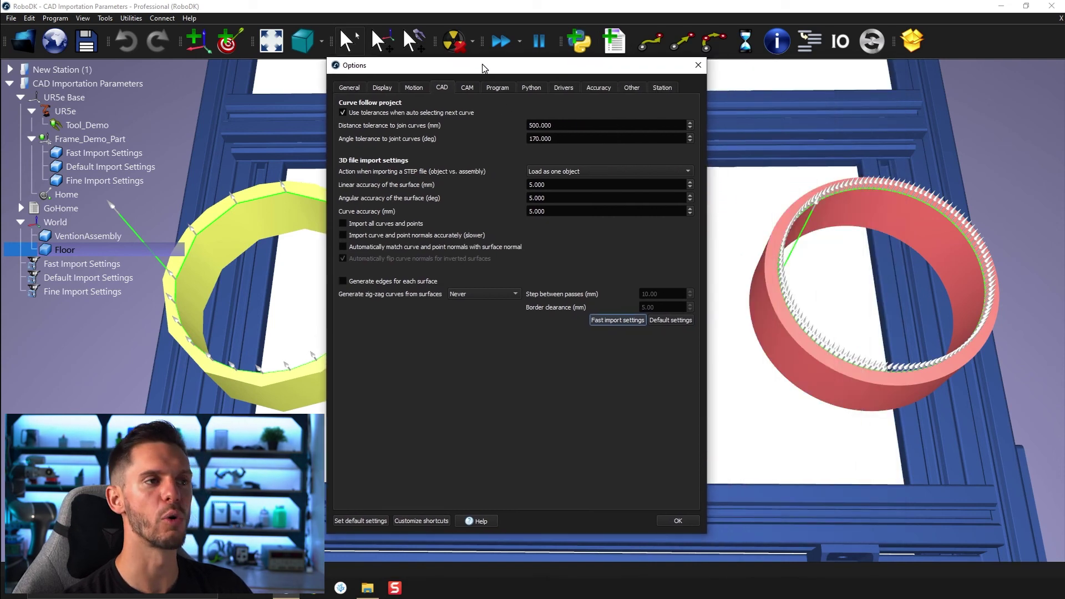
left_click(662, 320)
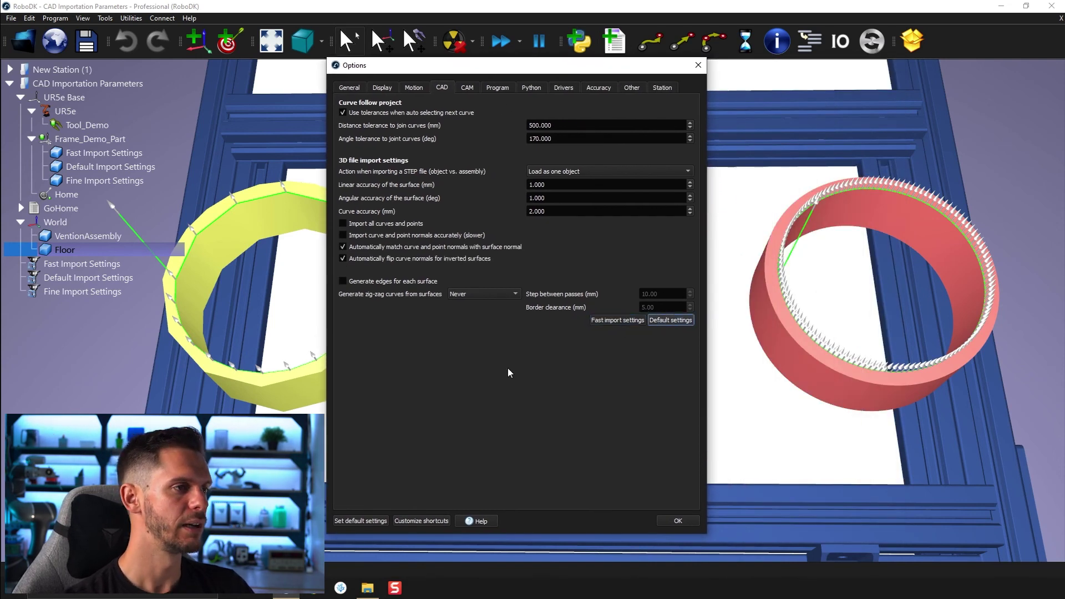
left_click(679, 521)
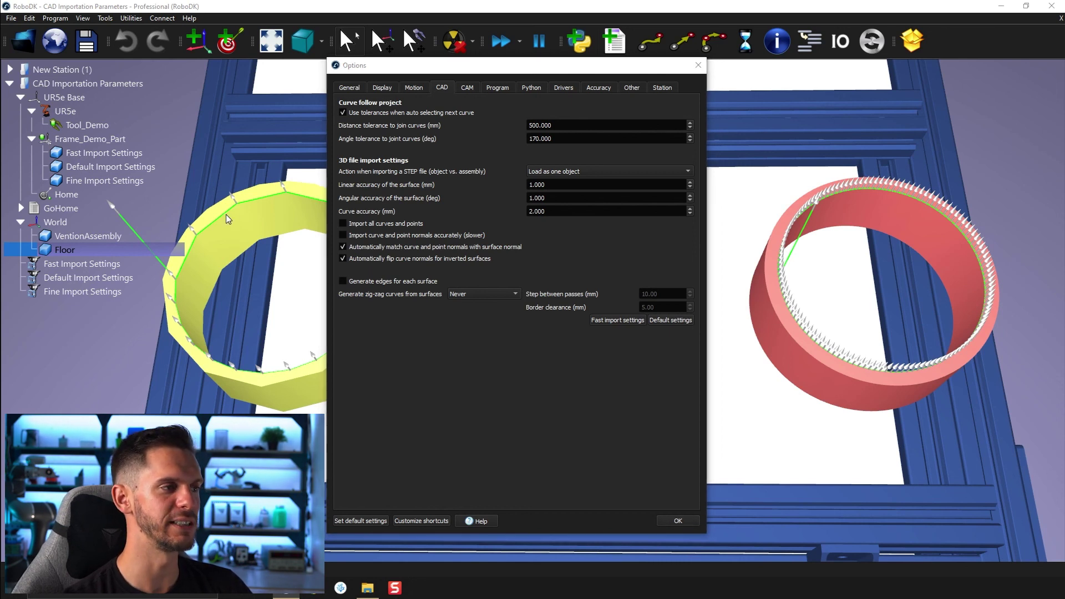
Step: Close Options and orbit out to see the whole table with all three rings
left_click(678, 521)
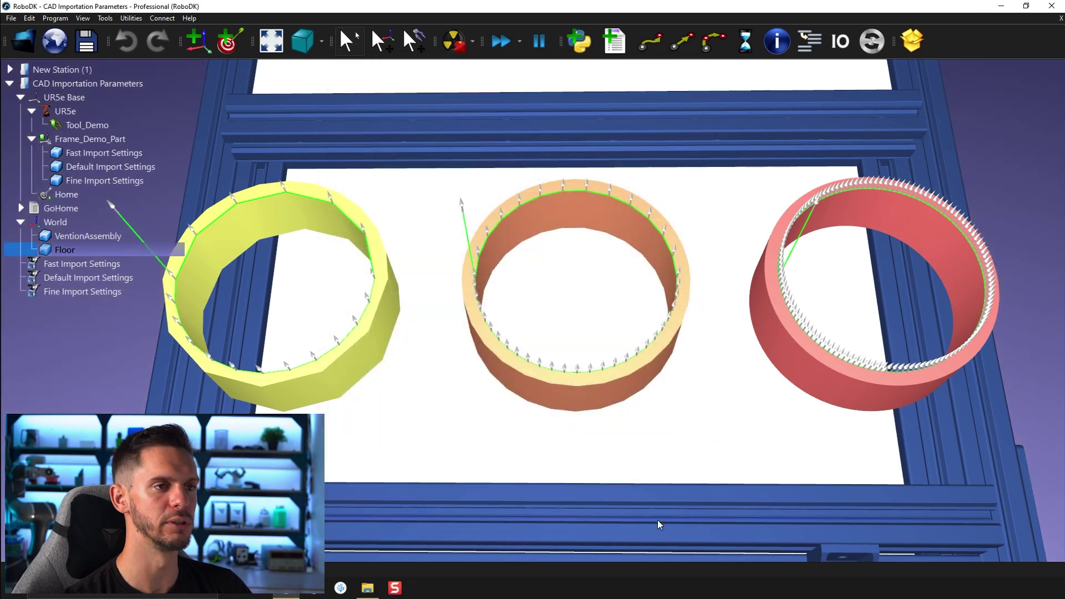
left_click_drag(323, 278, 453, 314)
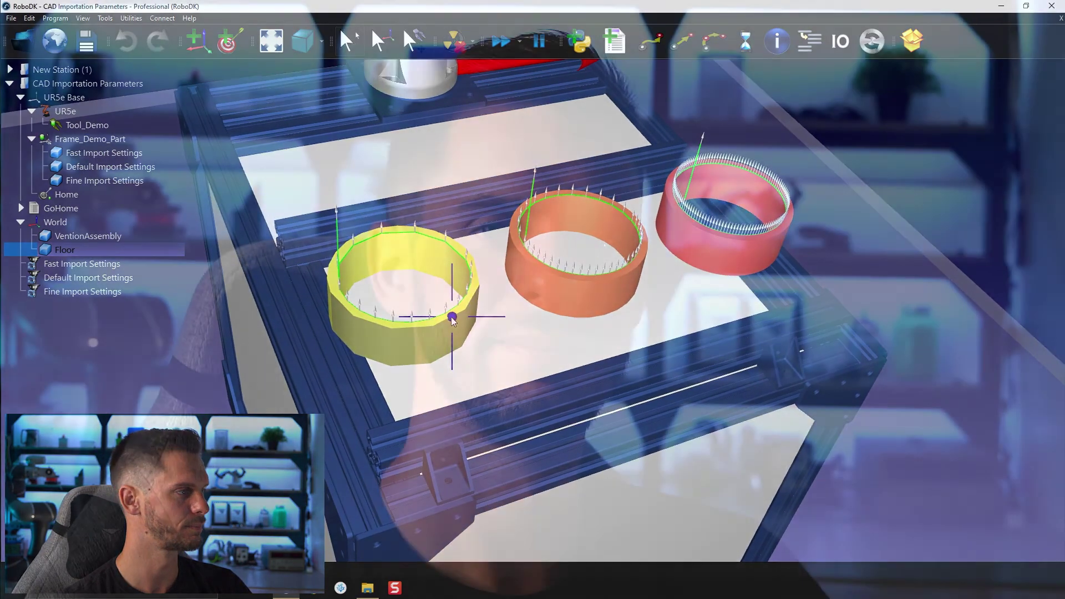